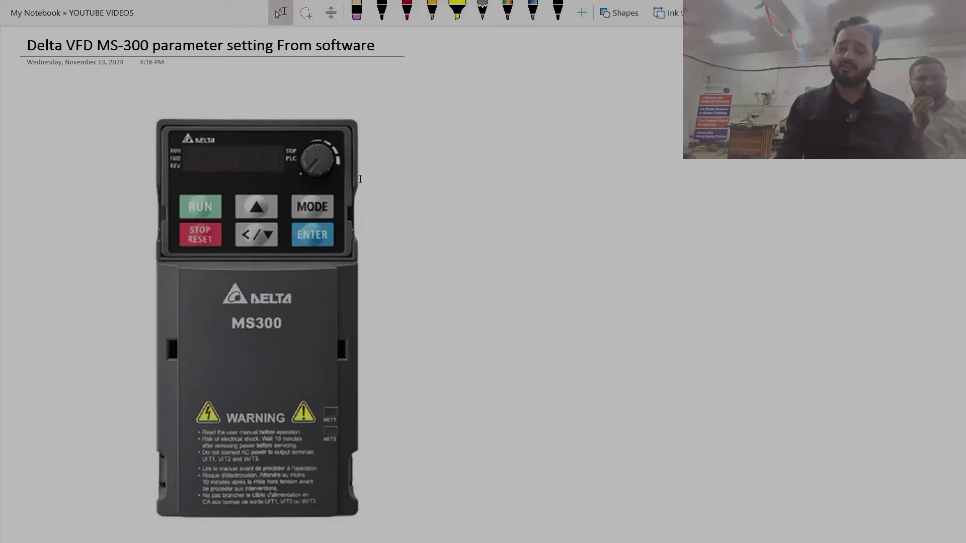
# Step: Look through the notes page's pictures of the MS300 drive, its wiring, the USB cable and the VFDSoft icon
pyautogui.scroll(-1, 367, 186)
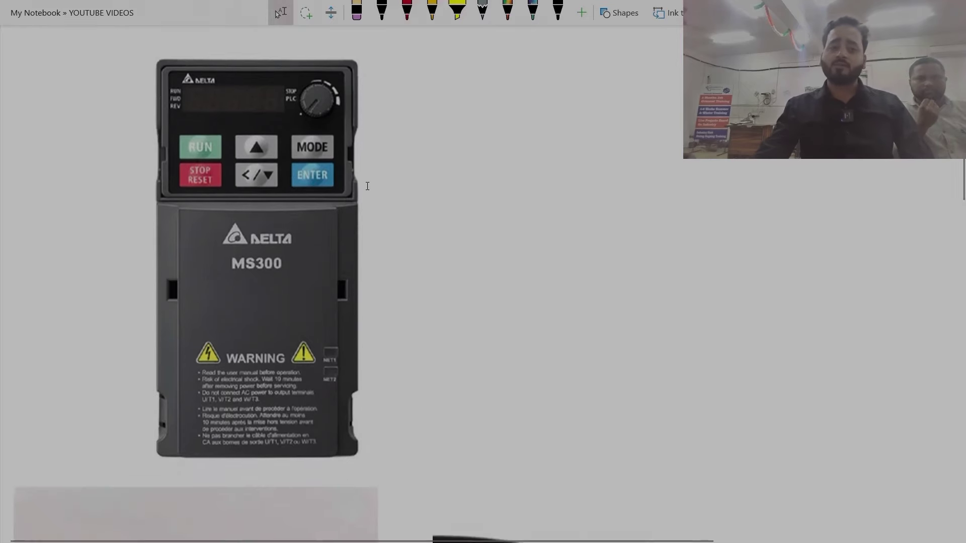
pyautogui.scroll(-15, 367, 186)
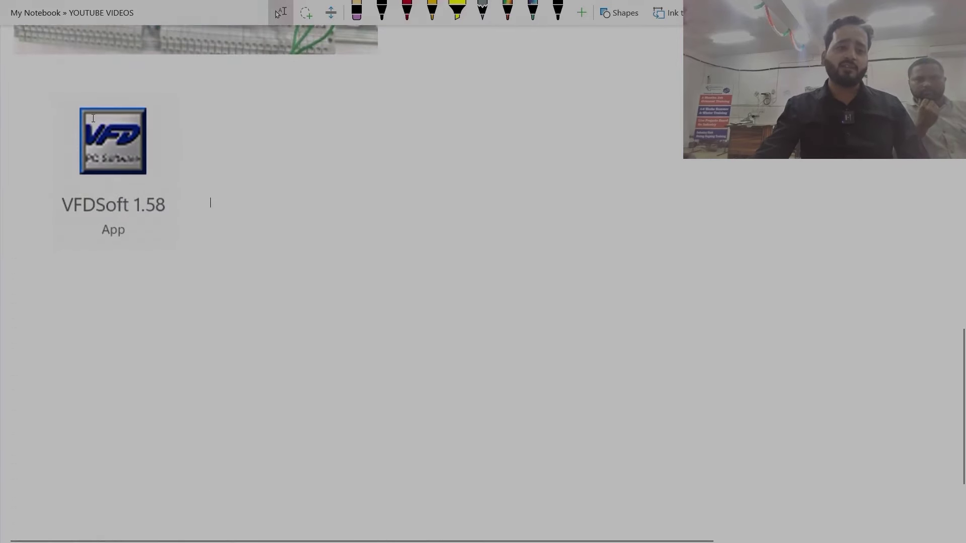
pyautogui.moveTo(7, 86); pyautogui.dragTo(208, 282)
pyautogui.click(225, 252)
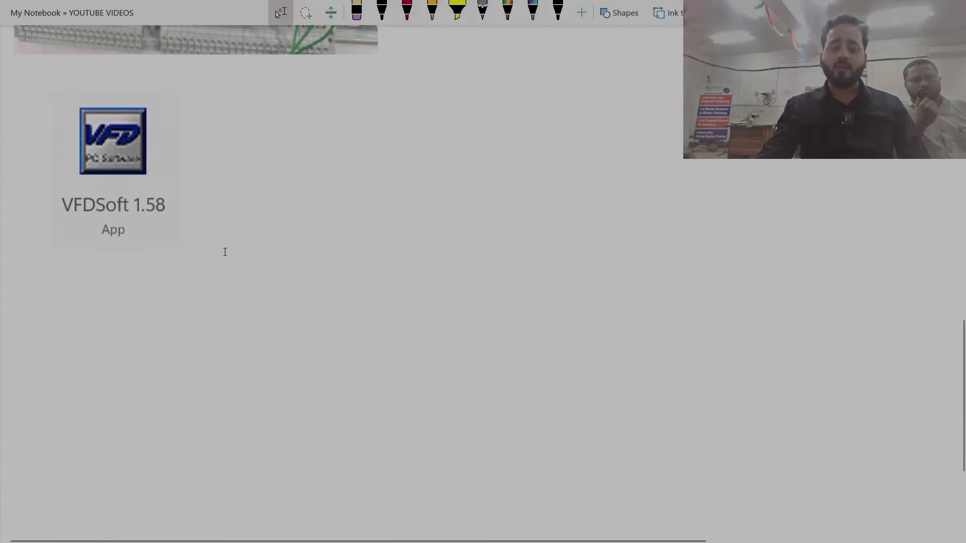
pyautogui.scroll(15, 225, 252)
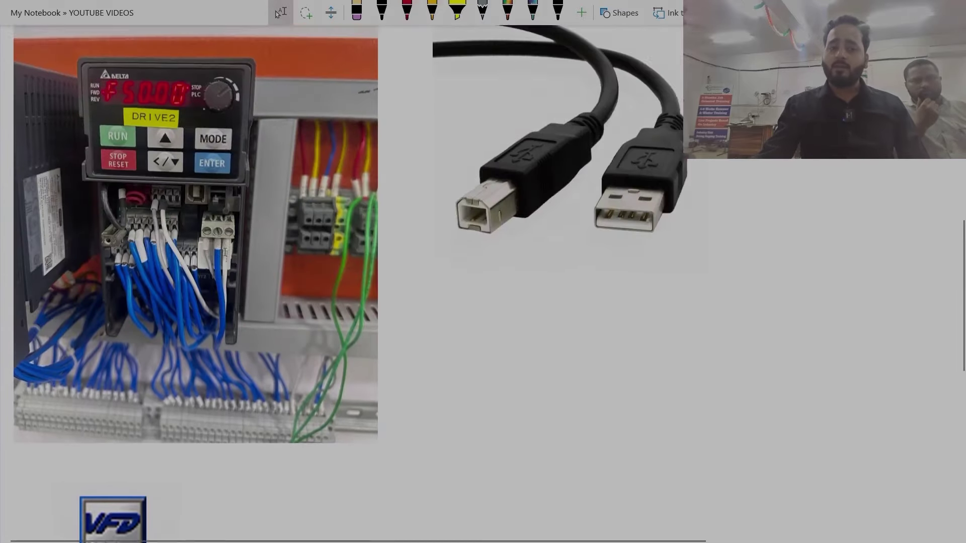
pyautogui.scroll(2, 225, 252)
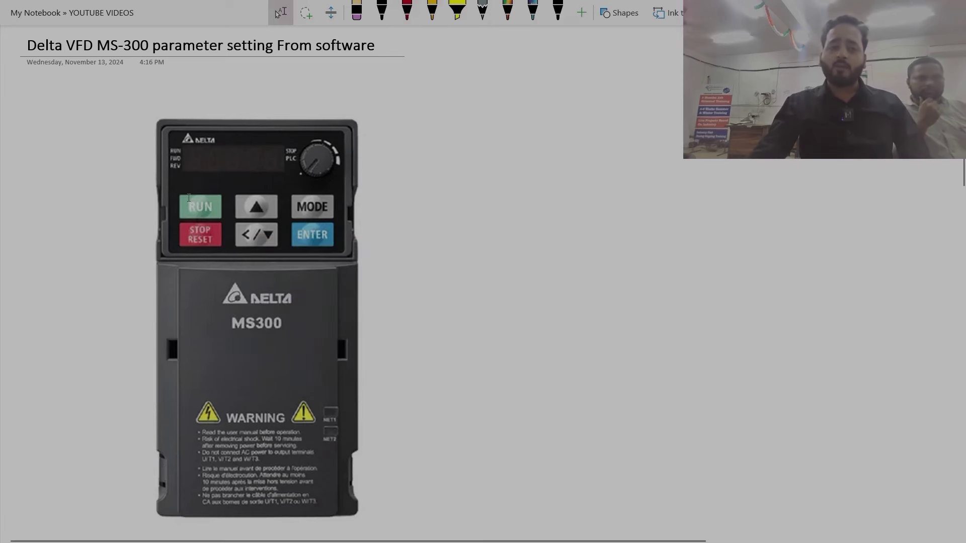
pyautogui.moveTo(114, 99); pyautogui.dragTo(469, 524)
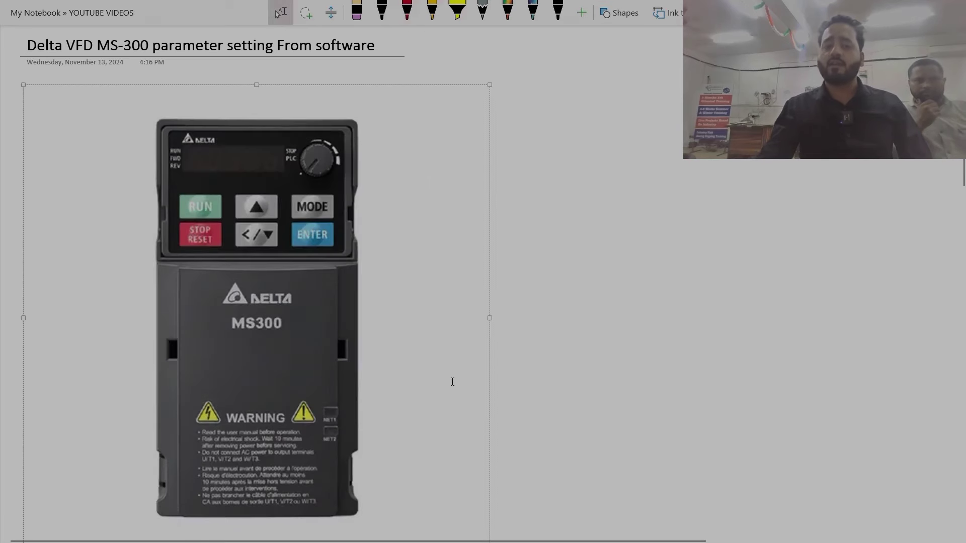
pyautogui.click(538, 369)
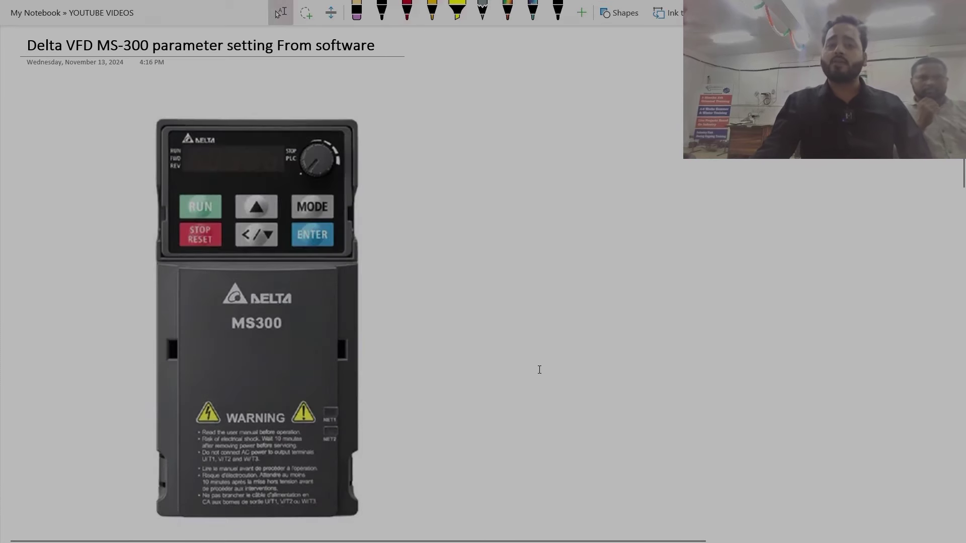
# Step: Circle the drive's USB port in red ink and add red tick marks on both USB cable connectors
pyautogui.scroll(-10, 539, 369)
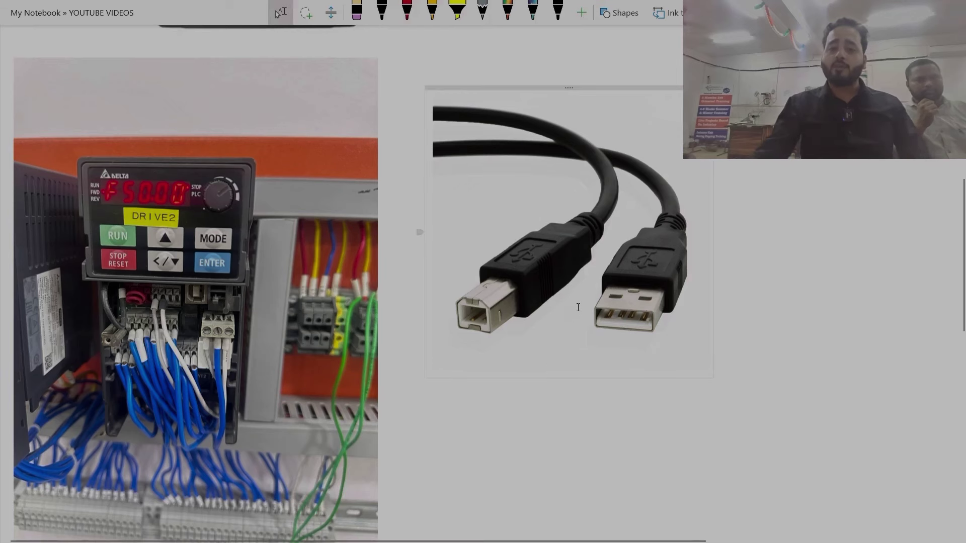
pyautogui.click(560, 273)
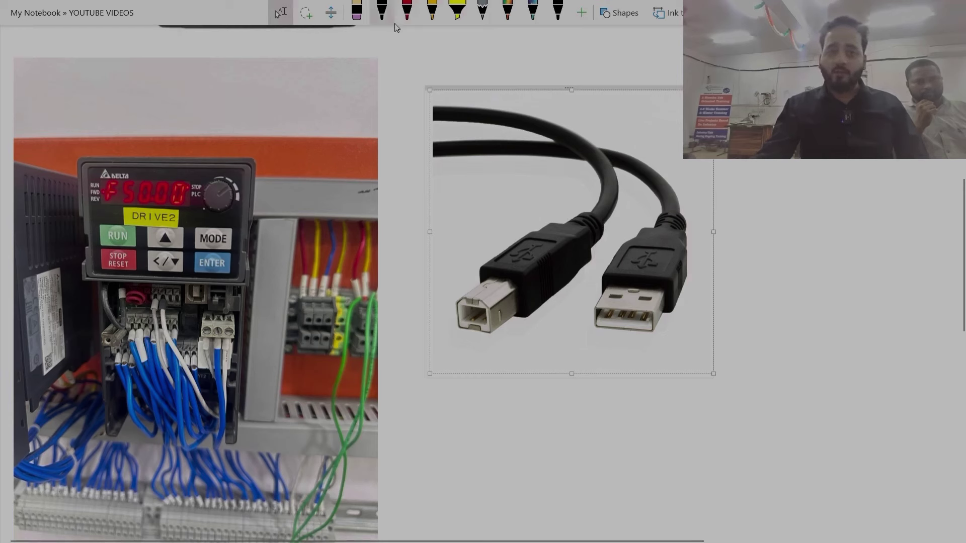
pyautogui.click(407, 11)
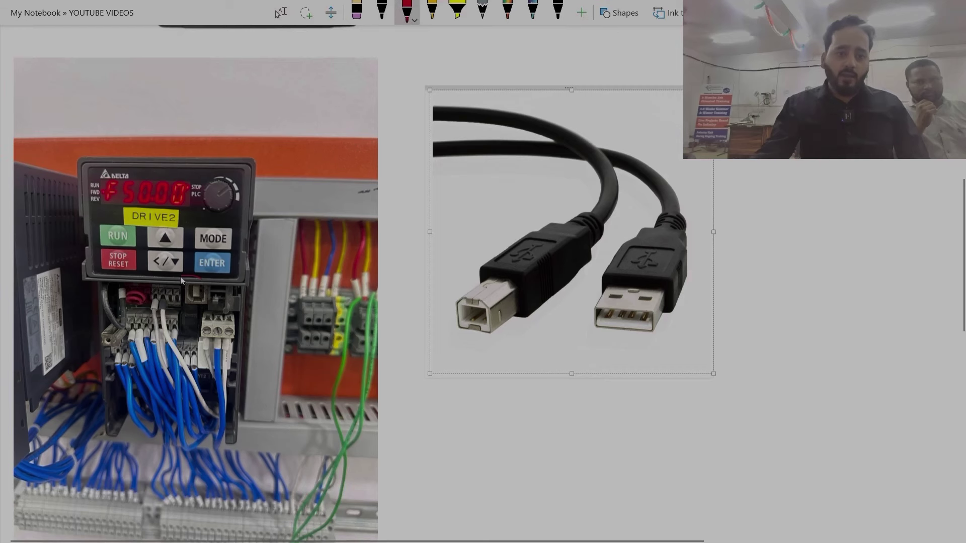
pyautogui.moveTo(174, 307)
pyautogui.mouseDown()
pyautogui.moveTo(204, 319)
pyautogui.moveTo(235, 271)
pyautogui.mouseUp()
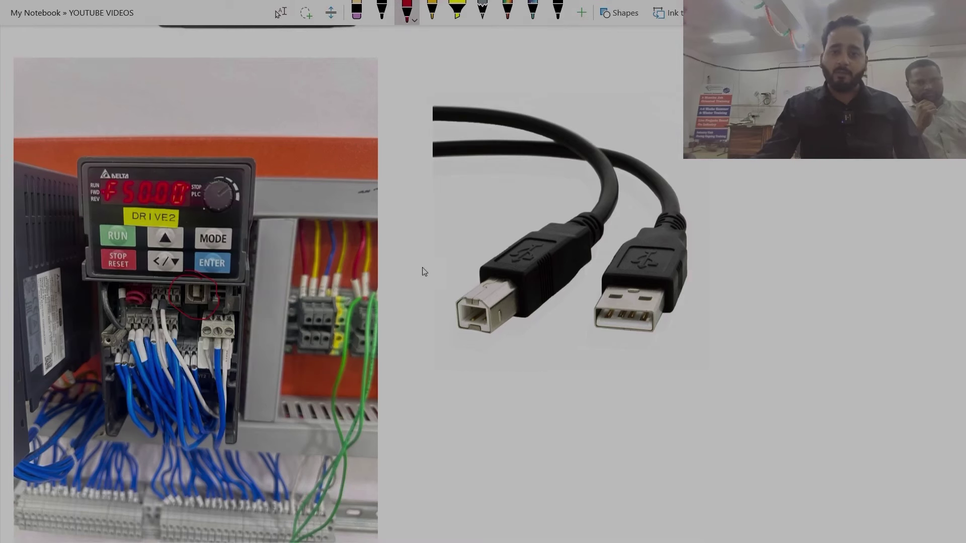
pyautogui.moveTo(461, 270); pyautogui.dragTo(528, 234)
pyautogui.moveTo(637, 244)
pyautogui.mouseDown()
pyautogui.moveTo(699, 234)
pyautogui.moveTo(710, 221)
pyautogui.mouseUp()
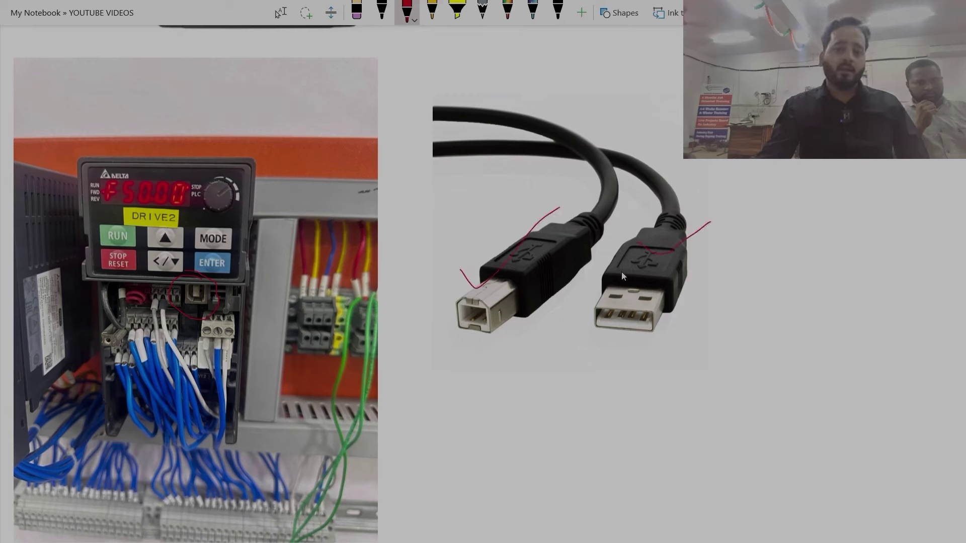
pyautogui.click(280, 13)
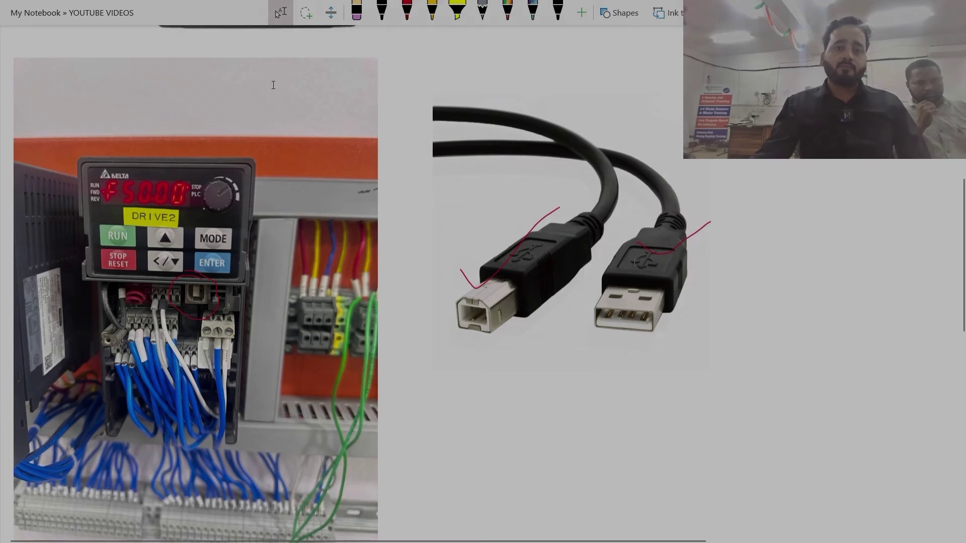
# Step: Leave the full-screen notes page, search Windows for "vfd" and launch VFDSoft 1.58
pyautogui.scroll(-2, 143, 272)
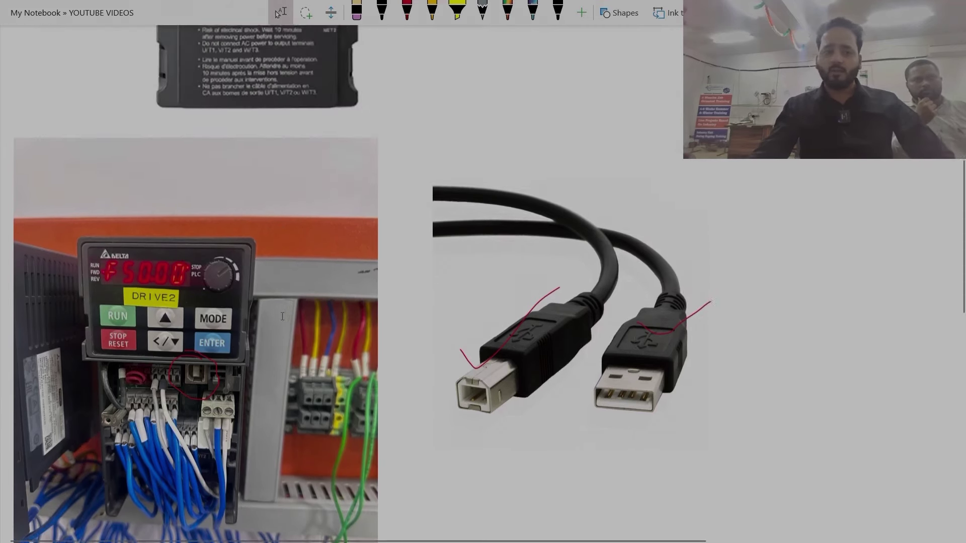
pyautogui.scroll(4, 161, 321)
pyautogui.scroll(-10, 283, 317)
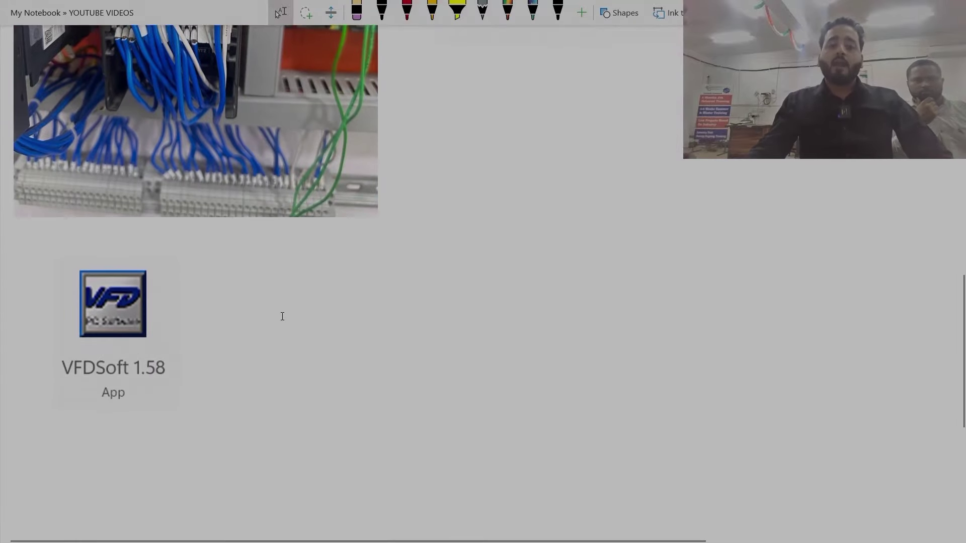
pyautogui.click(952, 12)
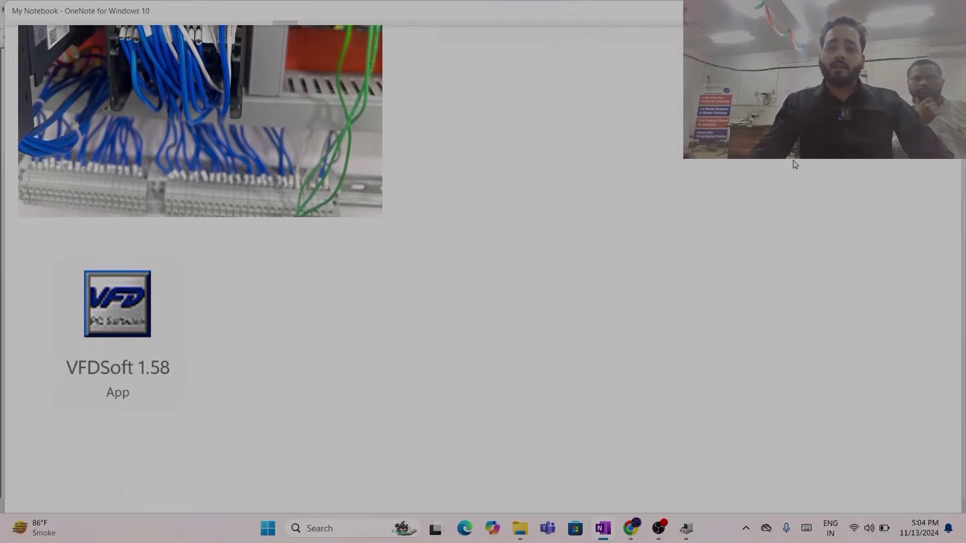
pyautogui.click(342, 528)
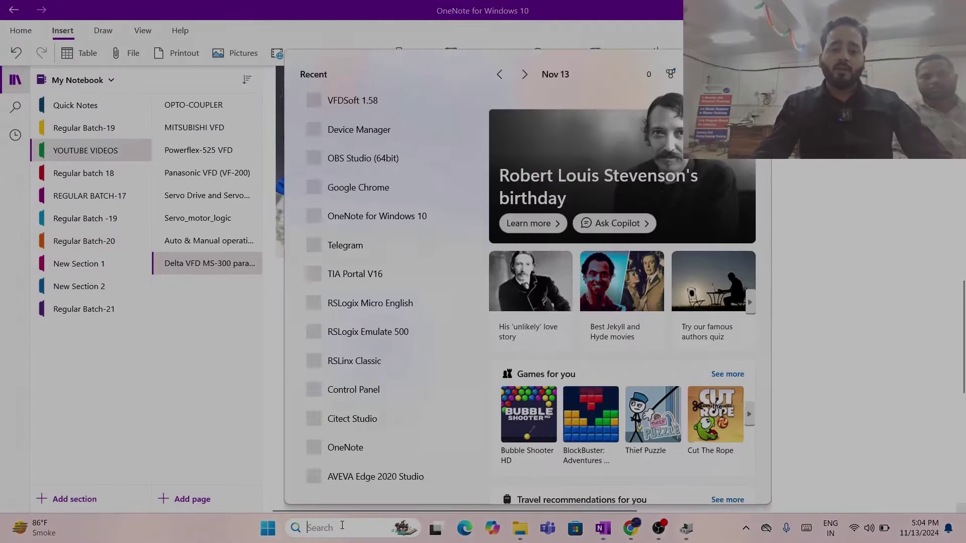
pyautogui.write('vfd')
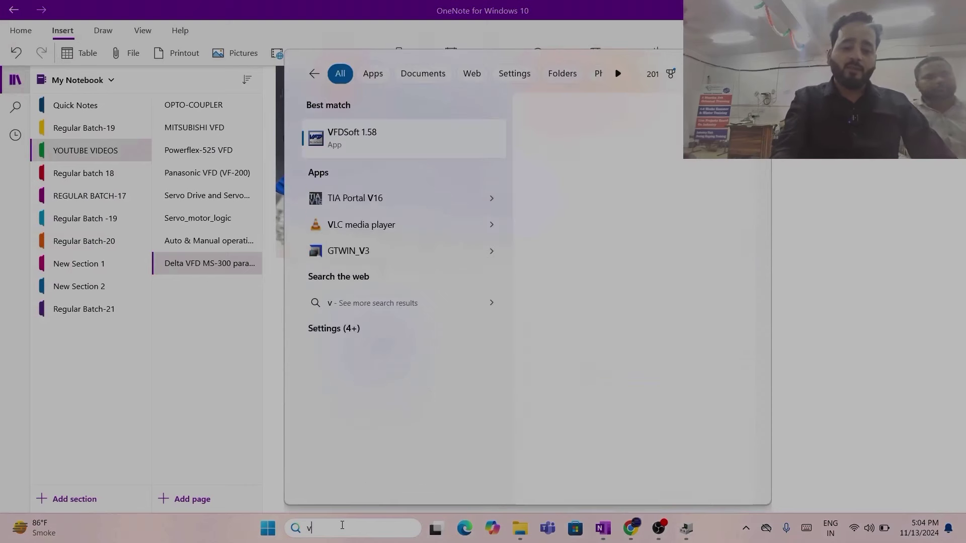
pyautogui.click(386, 133)
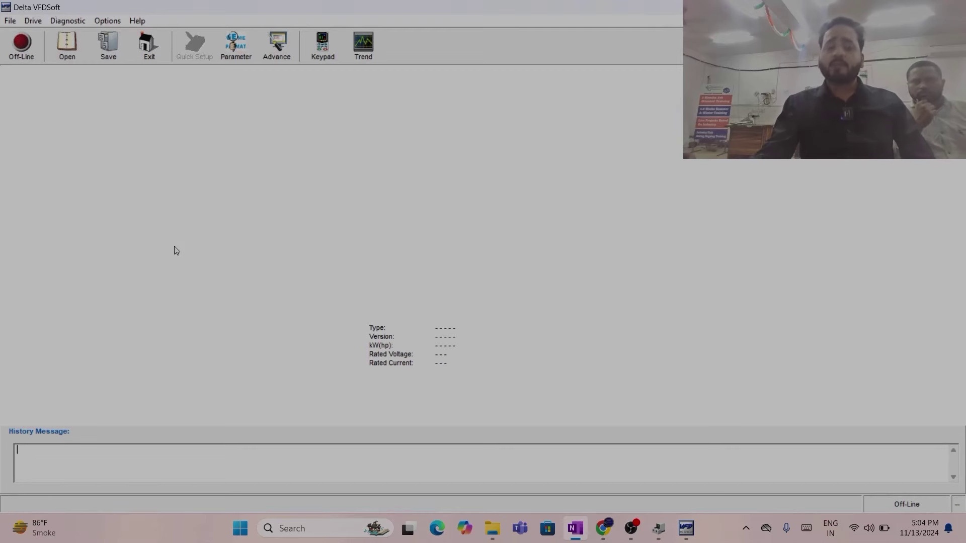
# Step: Look through the Com Port choices in the drive's communication setup, then close the setup
pyautogui.click(18, 52)
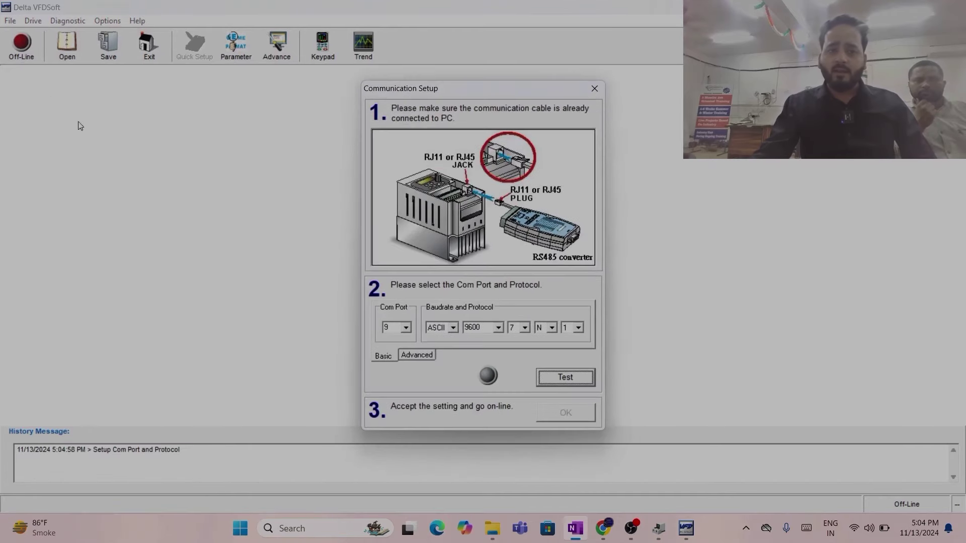
pyautogui.click(406, 327)
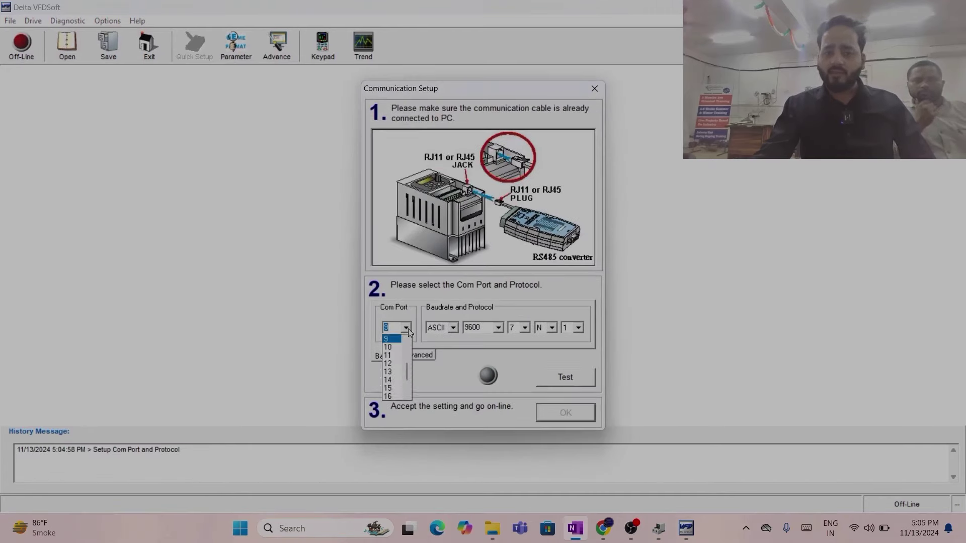
pyautogui.click(407, 328)
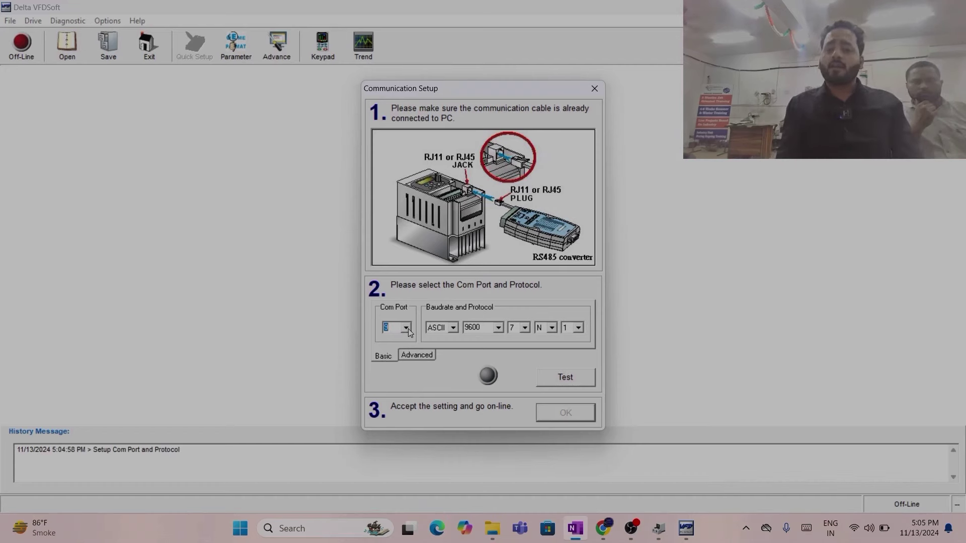
pyautogui.click(408, 328)
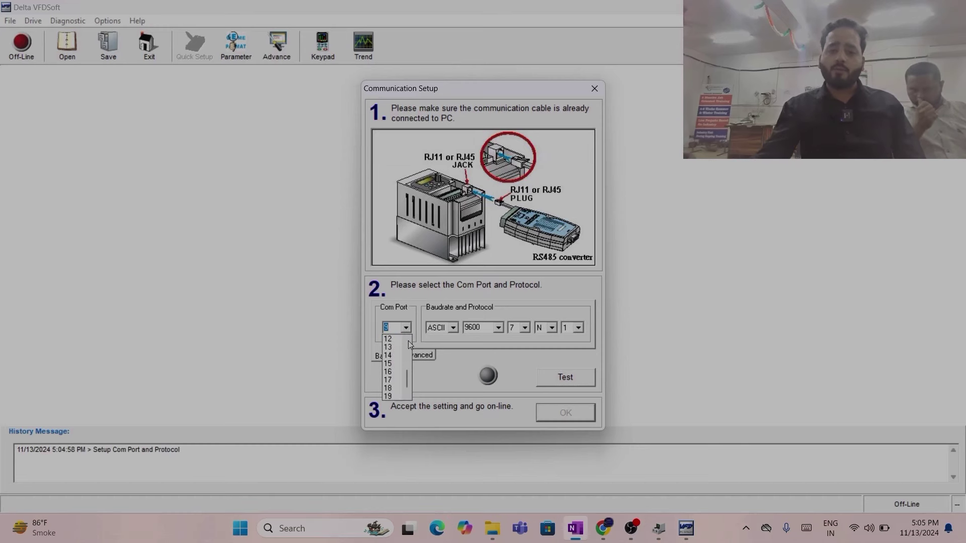
pyautogui.scroll(4, 409, 340)
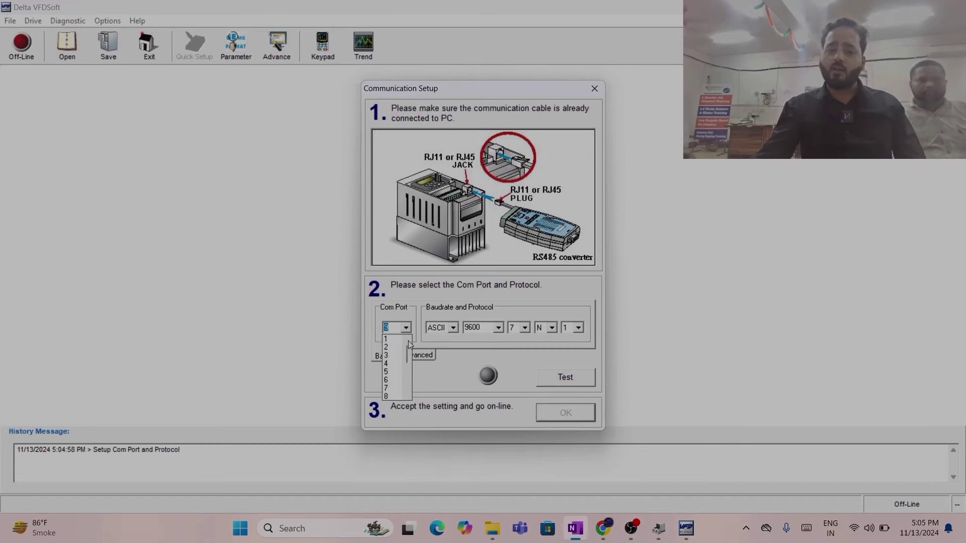
pyautogui.click(594, 89)
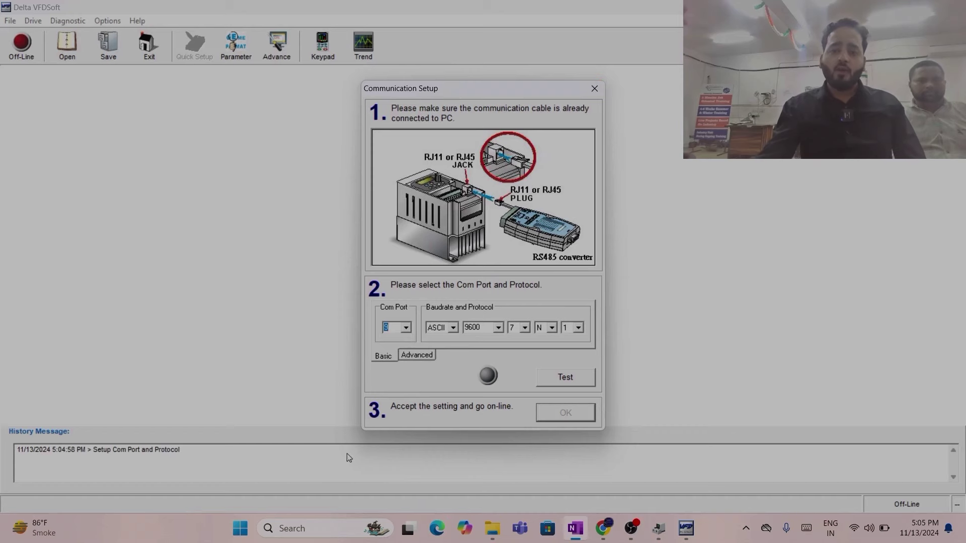
pyautogui.click(594, 89)
# Step: Switch to Device Manager and check which COM port the USB serial device uses under Ports (COM & LPT)
pyautogui.click(658, 528)
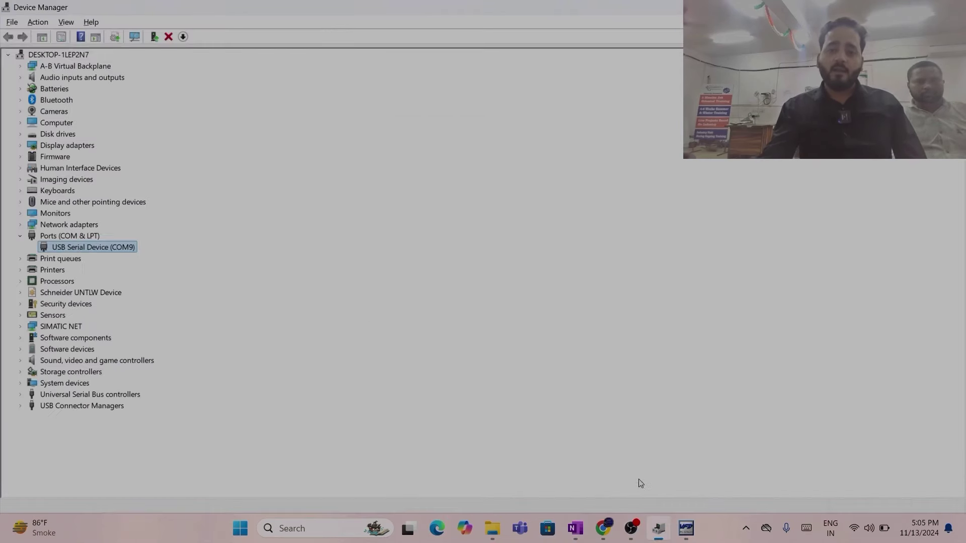
pyautogui.click(21, 236)
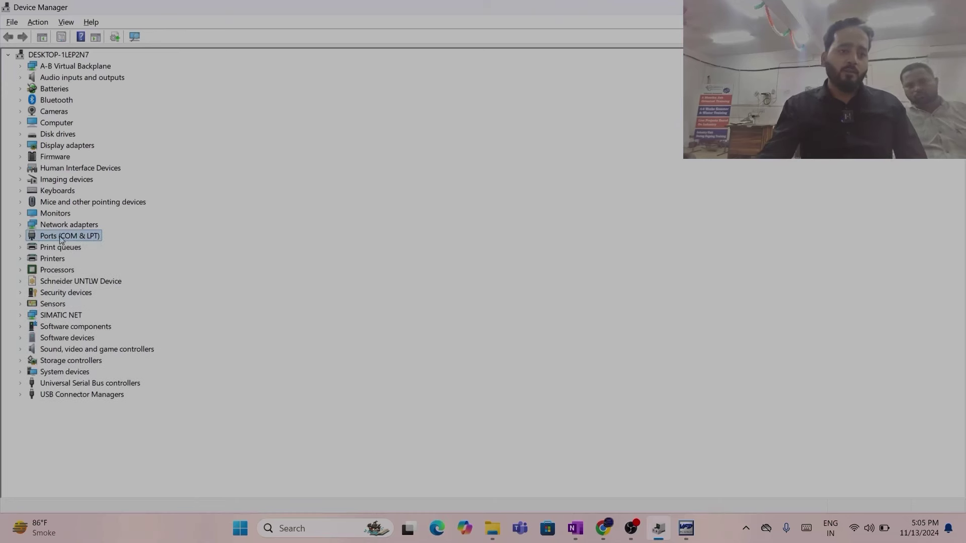
pyautogui.click(23, 235)
pyautogui.click(84, 248)
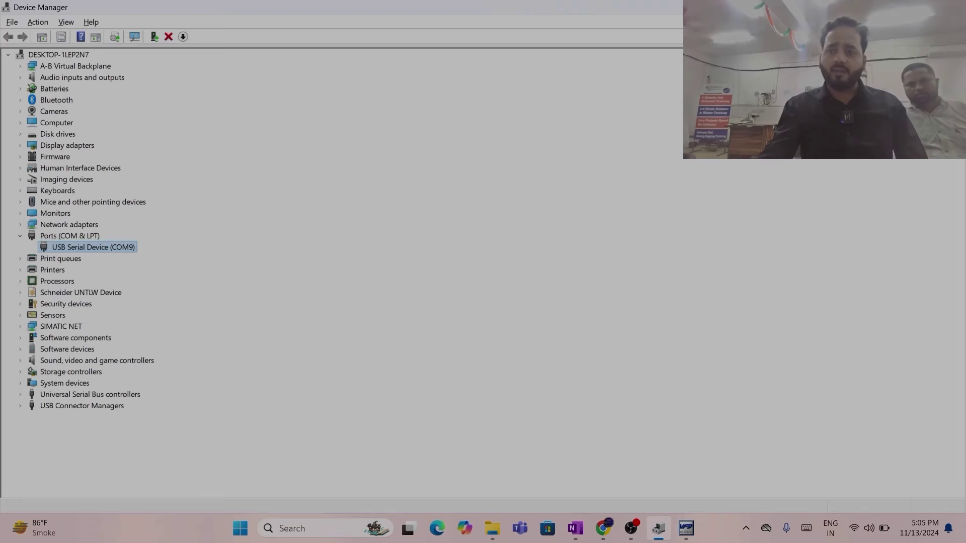
# Step: Return to VFDSoft and go on-line with the drive over Com Port 9 after testing the communication
pyautogui.hotkey('alt', 'Tab')
pyautogui.click(10, 52)
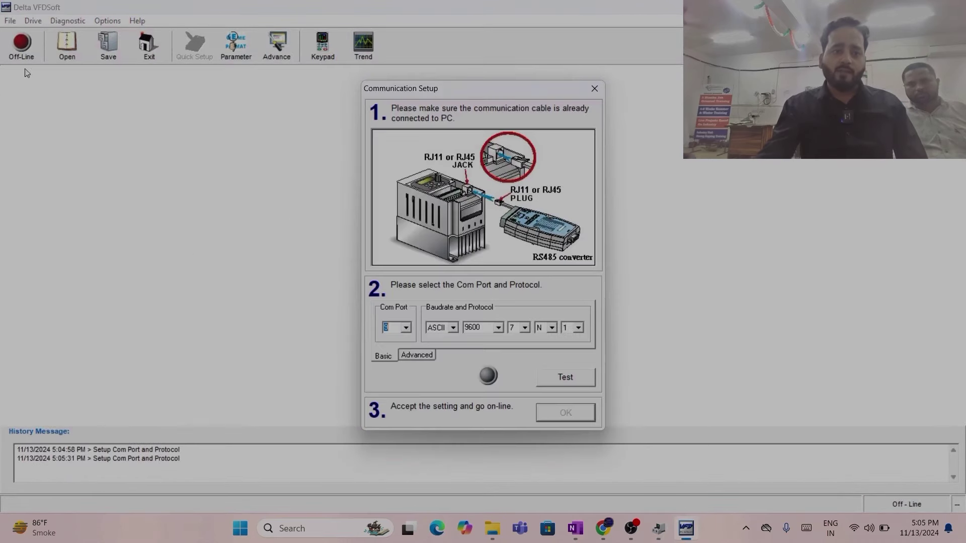
pyautogui.click(405, 328)
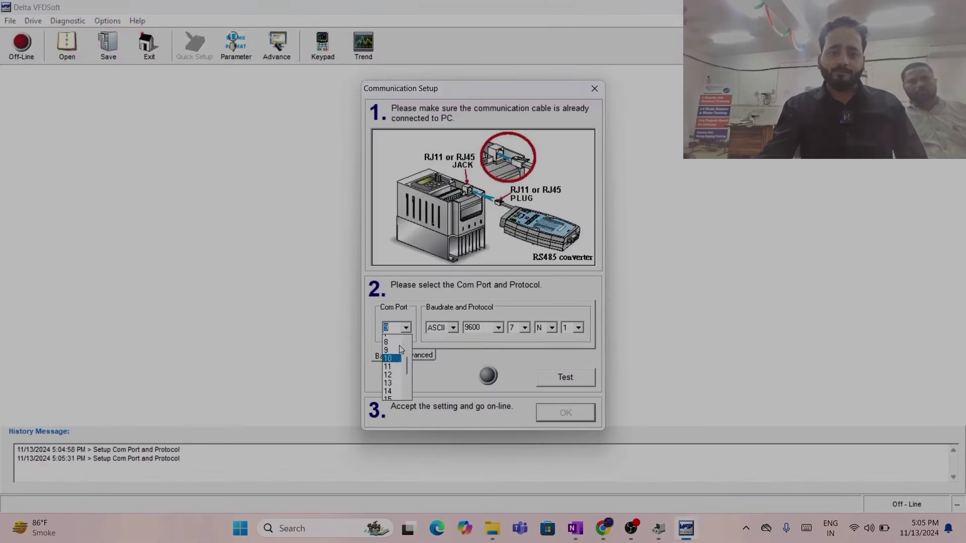
pyautogui.click(391, 397)
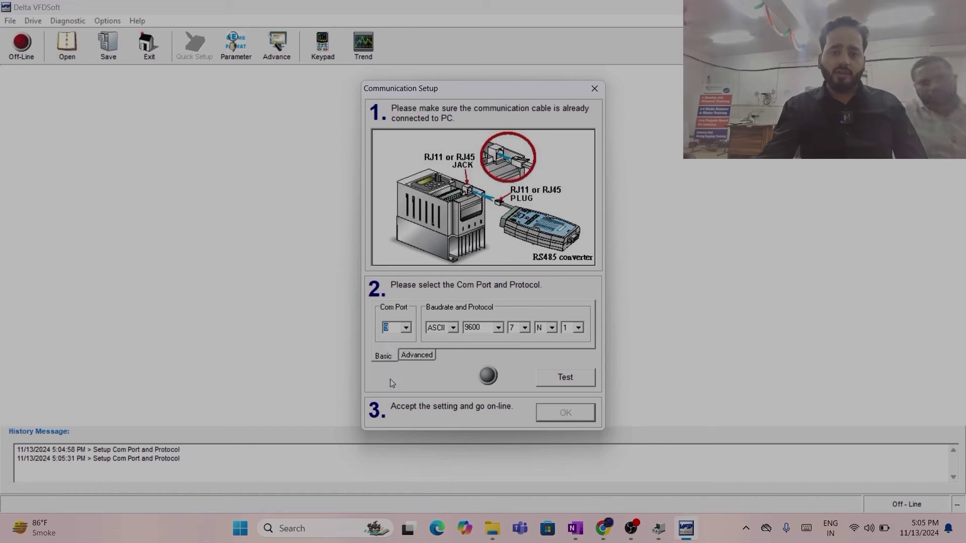
pyautogui.click(553, 378)
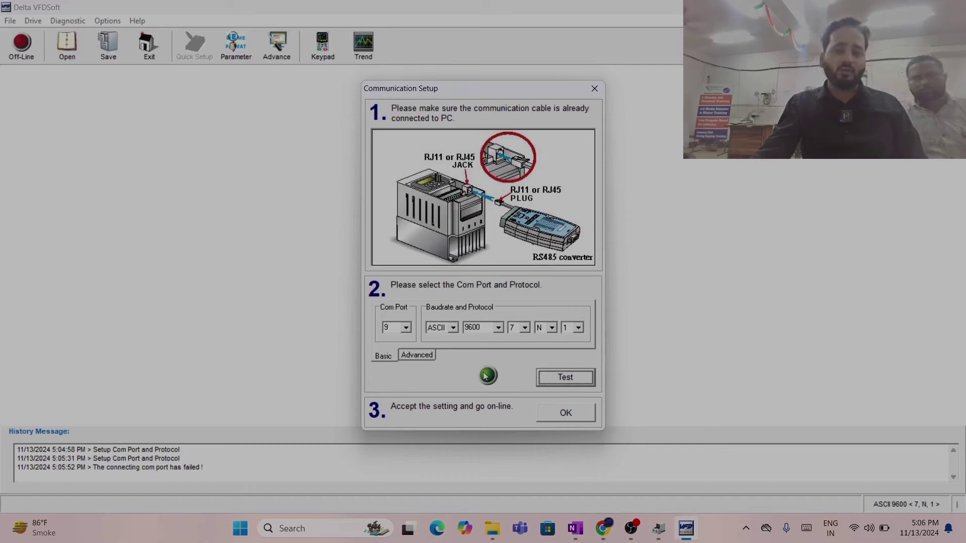
pyautogui.click(566, 412)
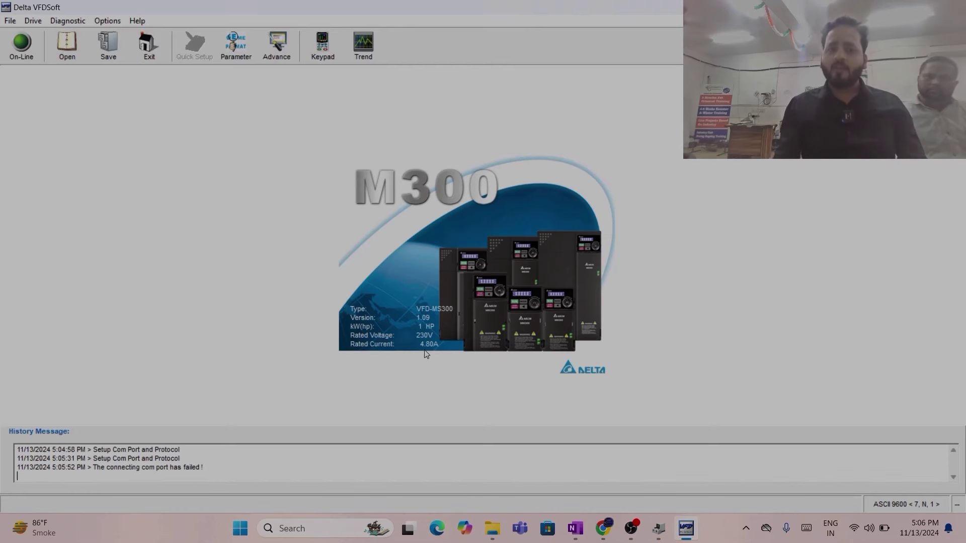
# Step: Open parameter management and read the parameter table from the connected drive
pyautogui.click(237, 45)
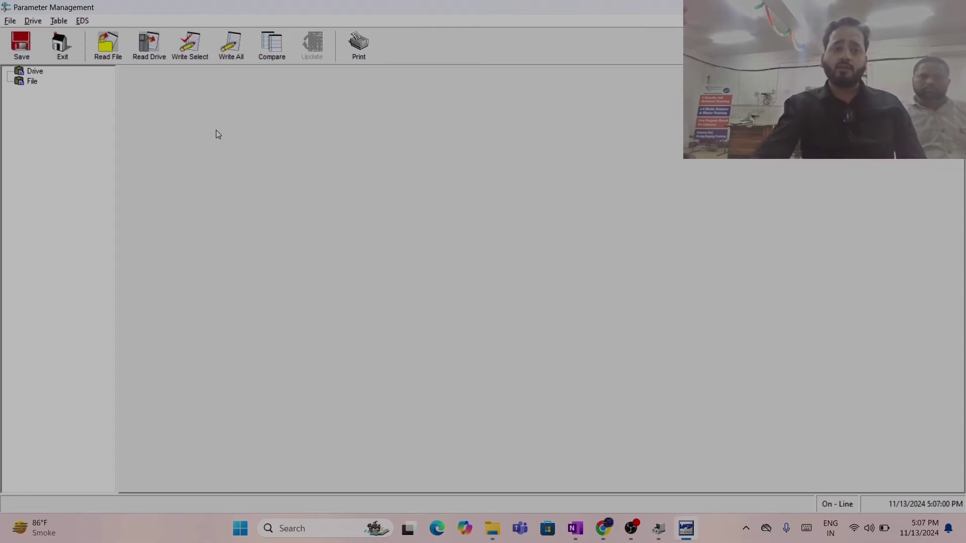
pyautogui.click(149, 51)
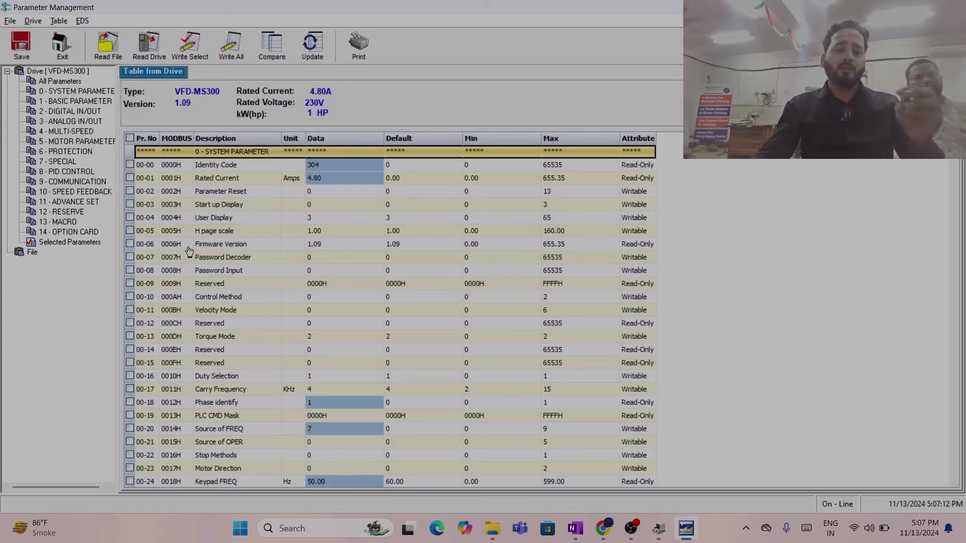
# Step: Find parameter 00-20 Source of FREQ in the system parameters and look through its available input values without changing it
pyautogui.scroll(-8, 352, 253)
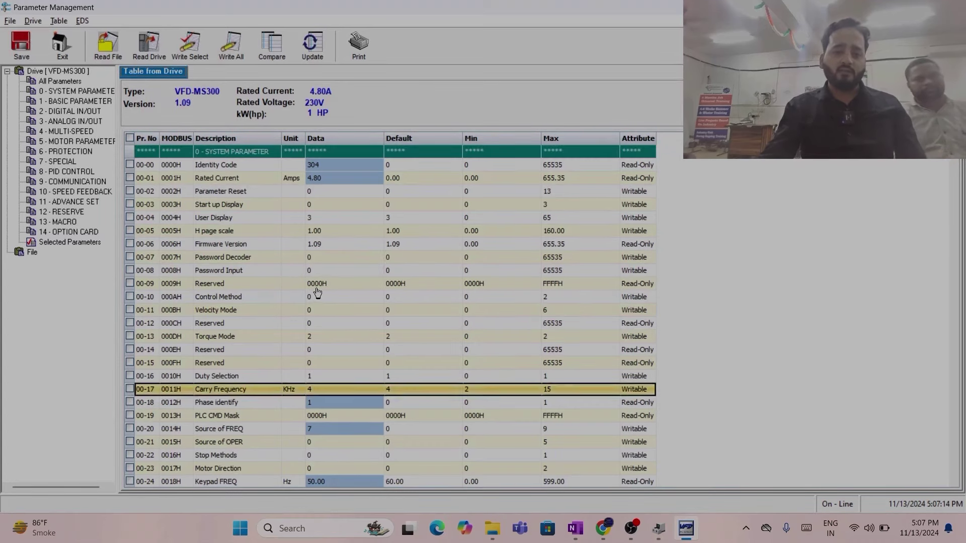
pyautogui.scroll(-1, 288, 323)
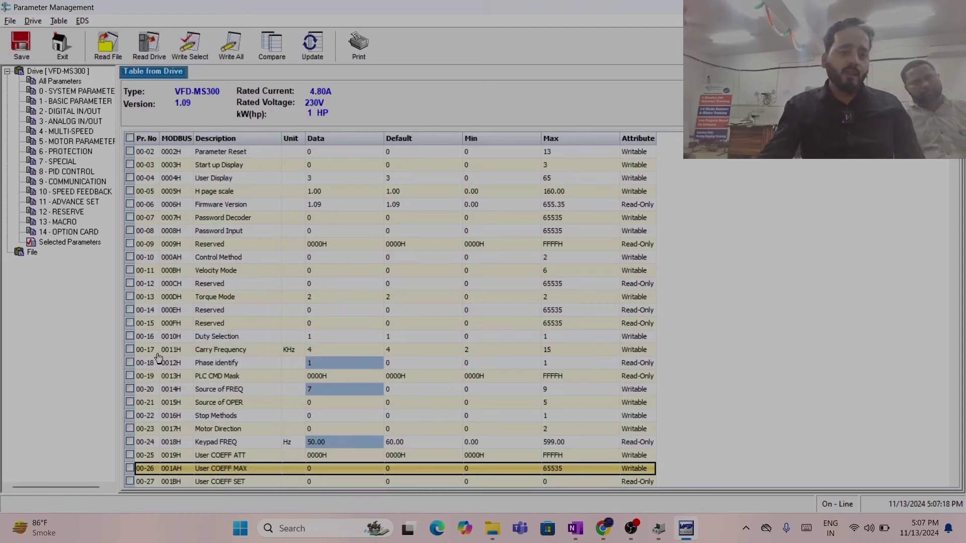
pyautogui.click(153, 390)
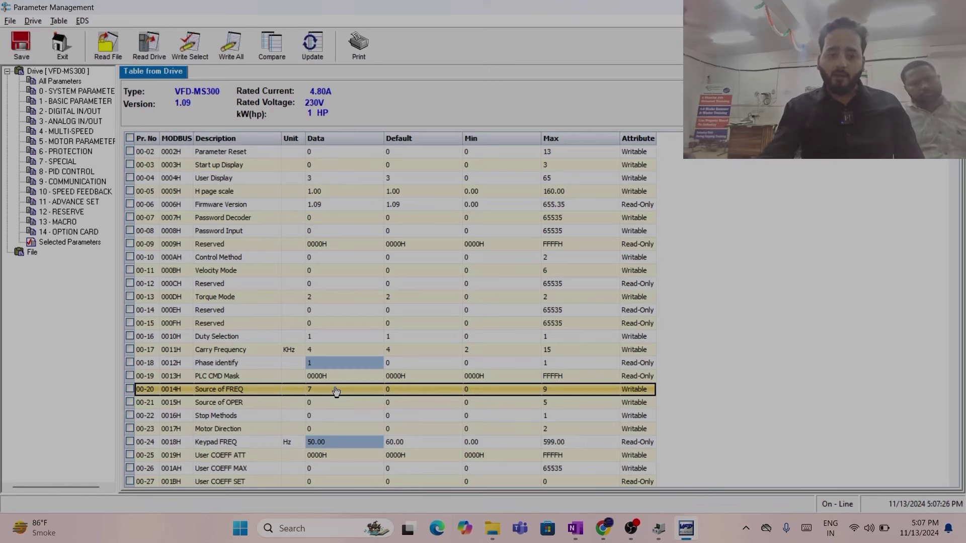
pyautogui.doubleClick(365, 394)
pyautogui.click(512, 282)
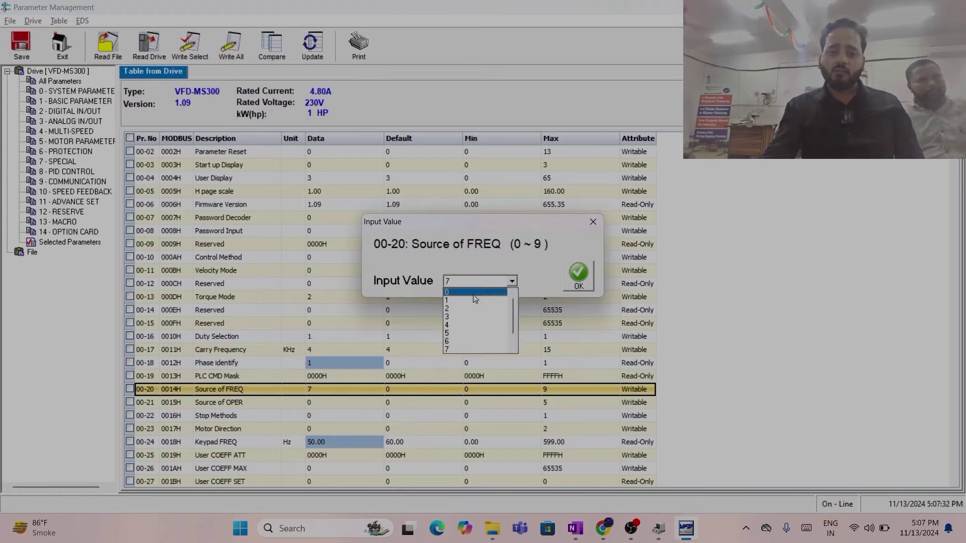
pyautogui.click(512, 283)
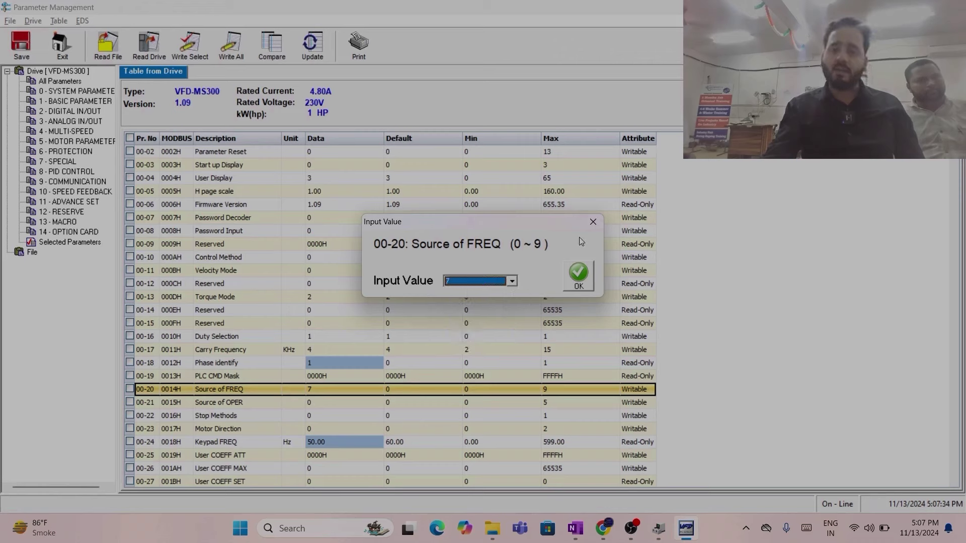
pyautogui.click(592, 221)
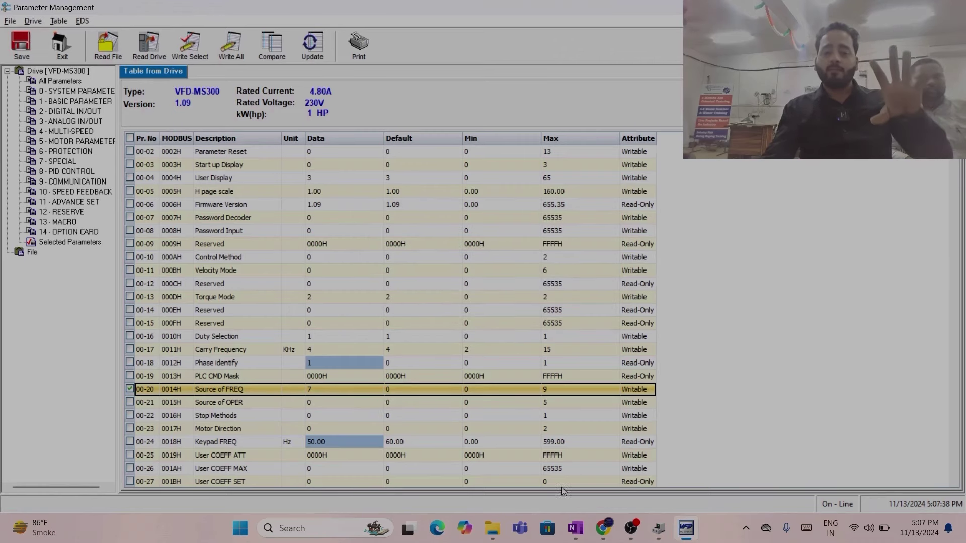
# Step: Switch to OneNote and look at the MS300 drive picture on the Delta VFD MS-300 page
pyautogui.hotkey('alt', 'Tab')
pyautogui.scroll(10, 414, 288)
pyautogui.scroll(2, 414, 288)
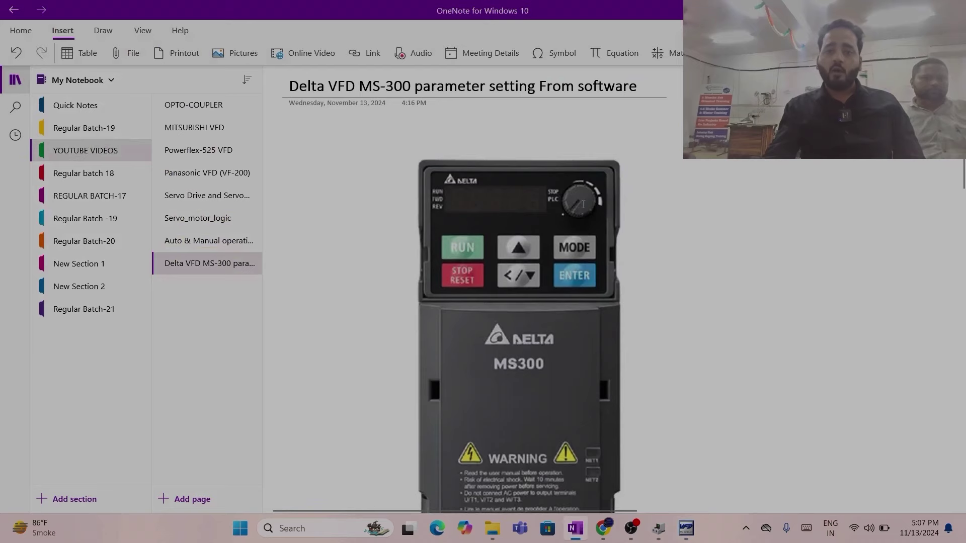
# Step: Return to VFDSoft and set parameter 00-20 Source of FREQ to 0
pyautogui.click(685, 528)
pyautogui.doubleClick(354, 394)
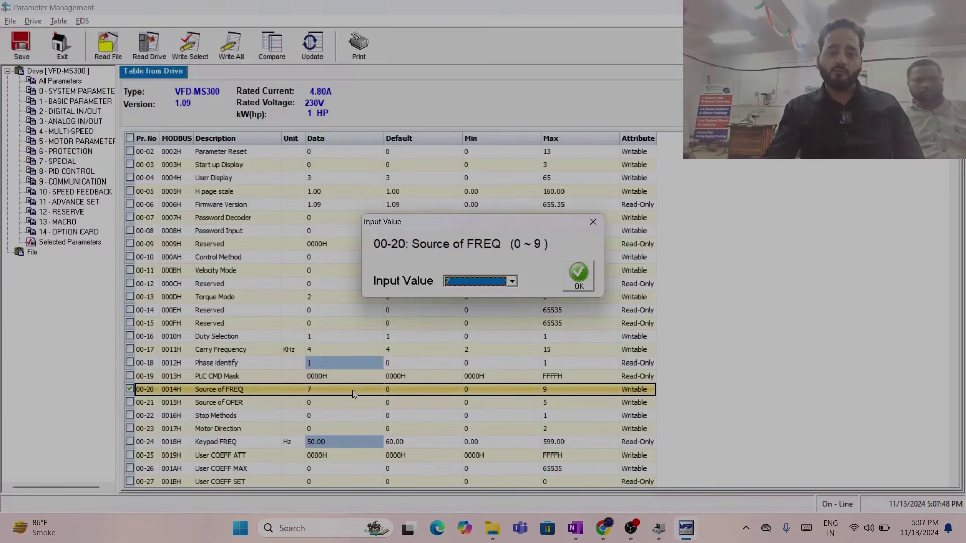
pyautogui.click(513, 282)
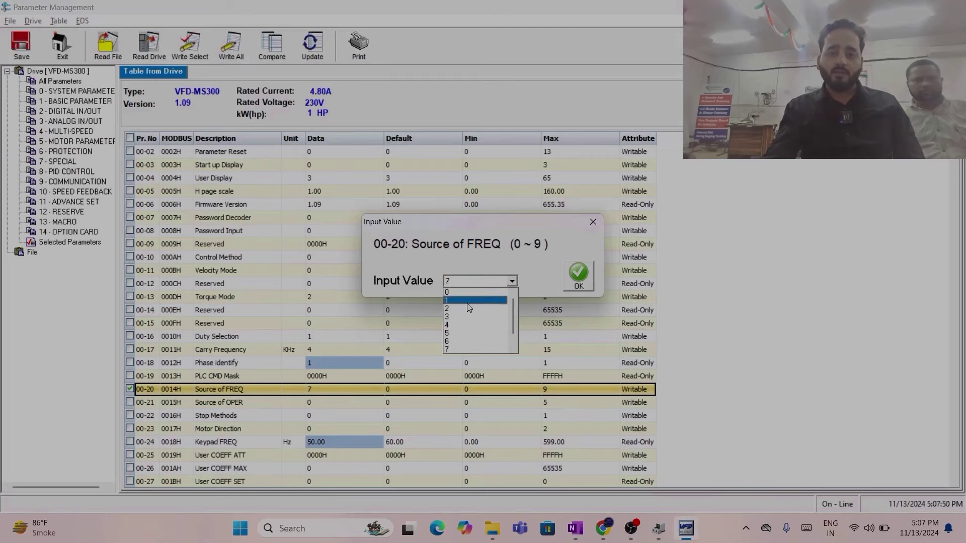
pyautogui.click(463, 294)
pyautogui.click(578, 276)
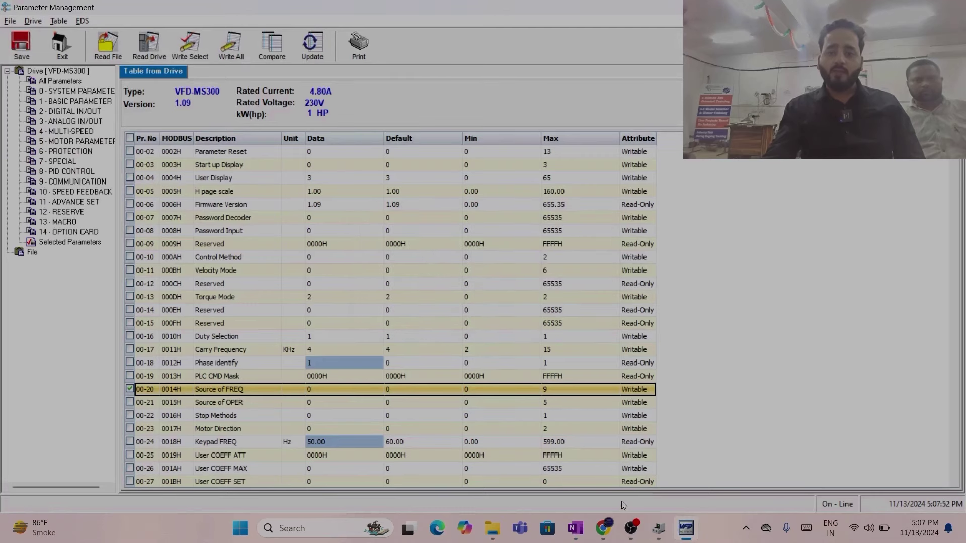
# Step: Switch to OneNote to examine the keypad on the MS300 picture, and return to the VFDSoft parameter table
pyautogui.click(521, 444)
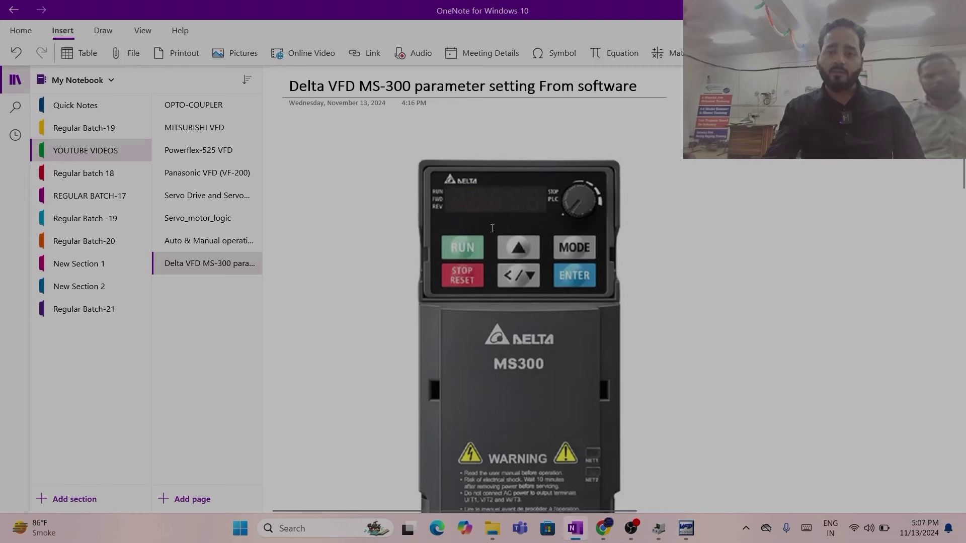
pyautogui.moveTo(490, 227); pyautogui.dragTo(551, 303)
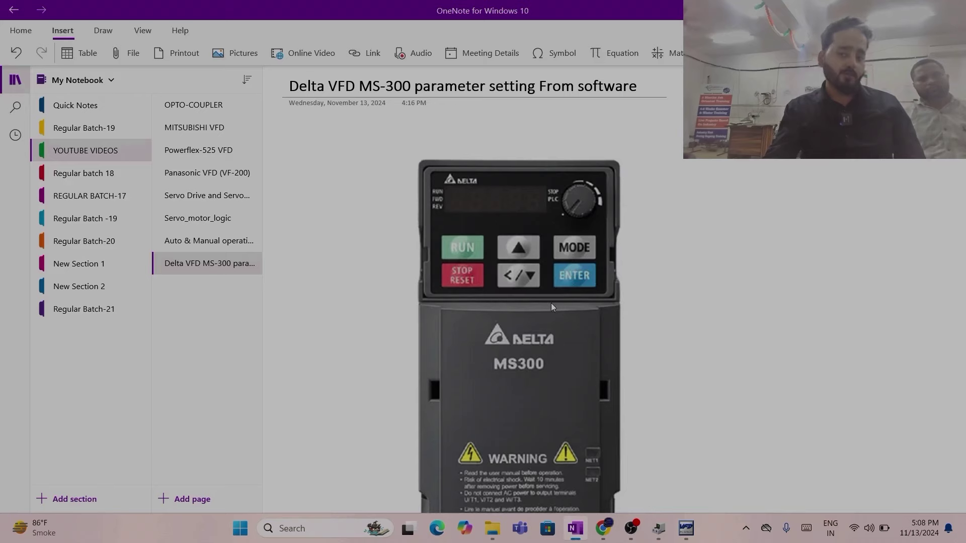
pyautogui.click(685, 528)
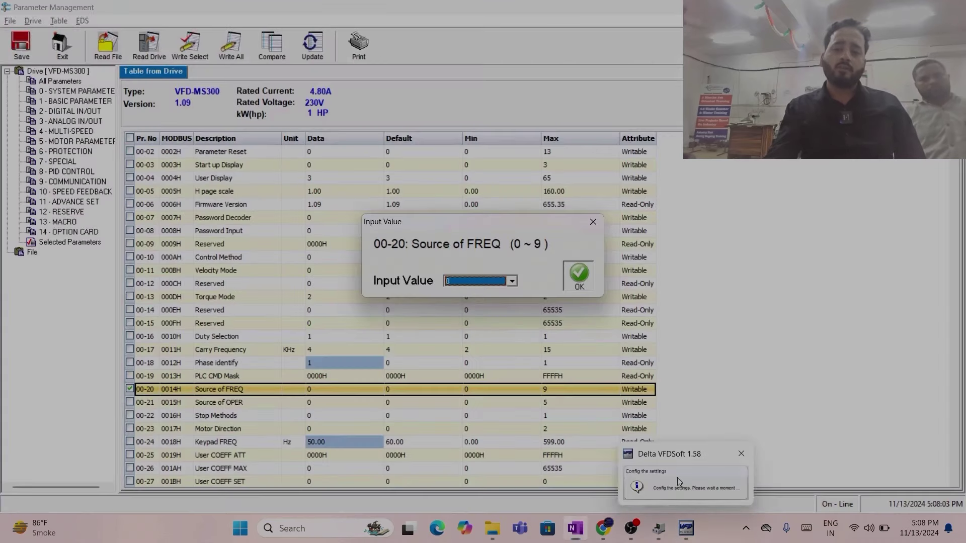
pyautogui.press('Escape')
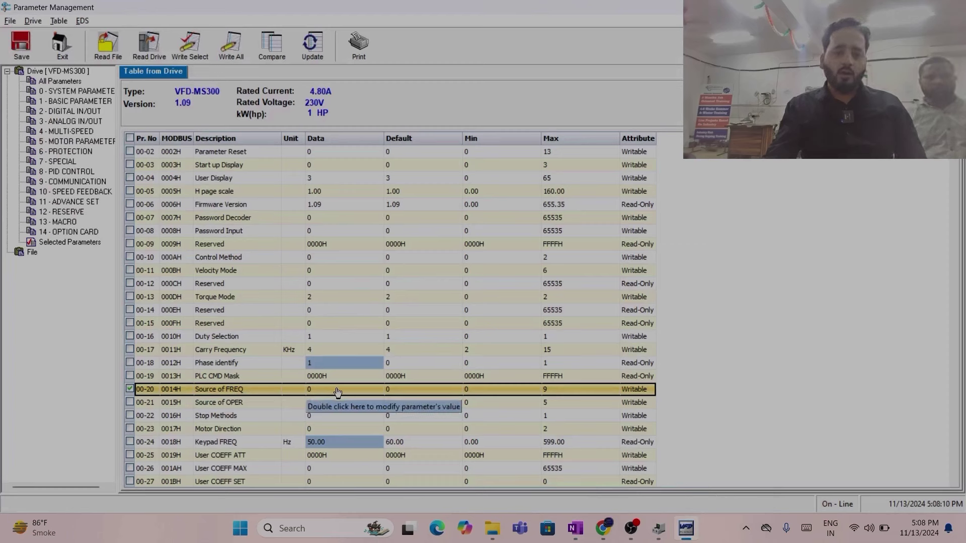
# Step: Set parameter 00-20 Source of FREQ to 7
pyautogui.doubleClick(356, 395)
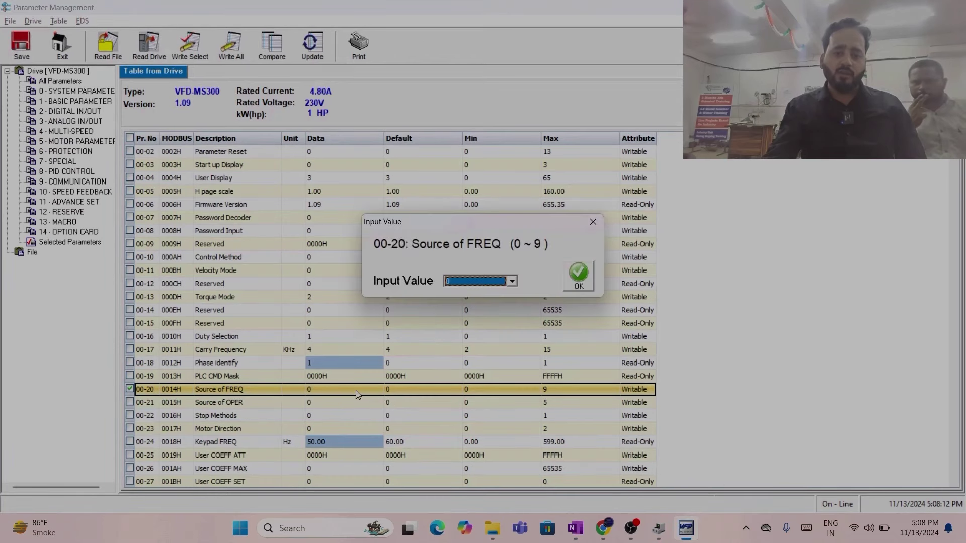
pyautogui.click(512, 280)
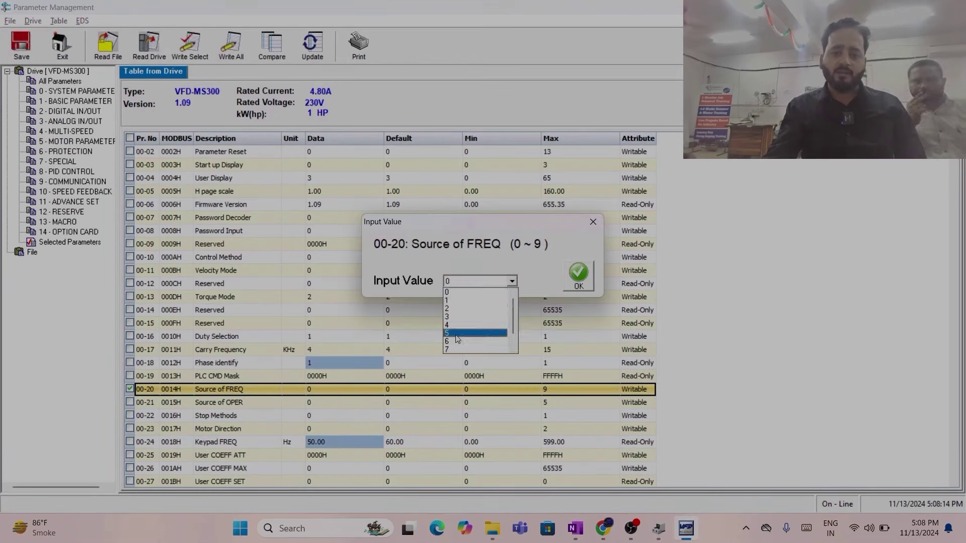
pyautogui.click(475, 340)
pyautogui.click(586, 273)
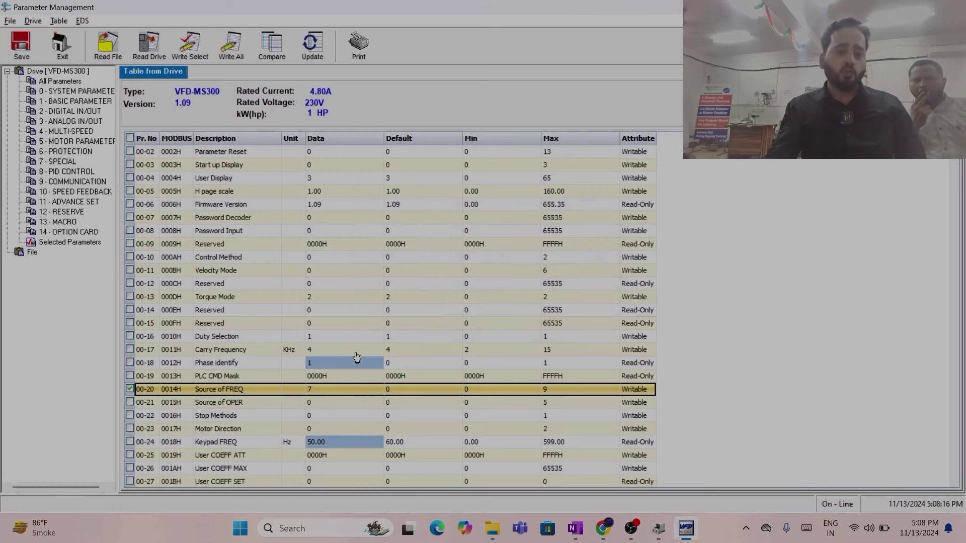
# Step: Set parameter 00-21 Source of OPER to 0 and write the selected parameters 00-20 and 00-21 to the drive
pyautogui.click(254, 401)
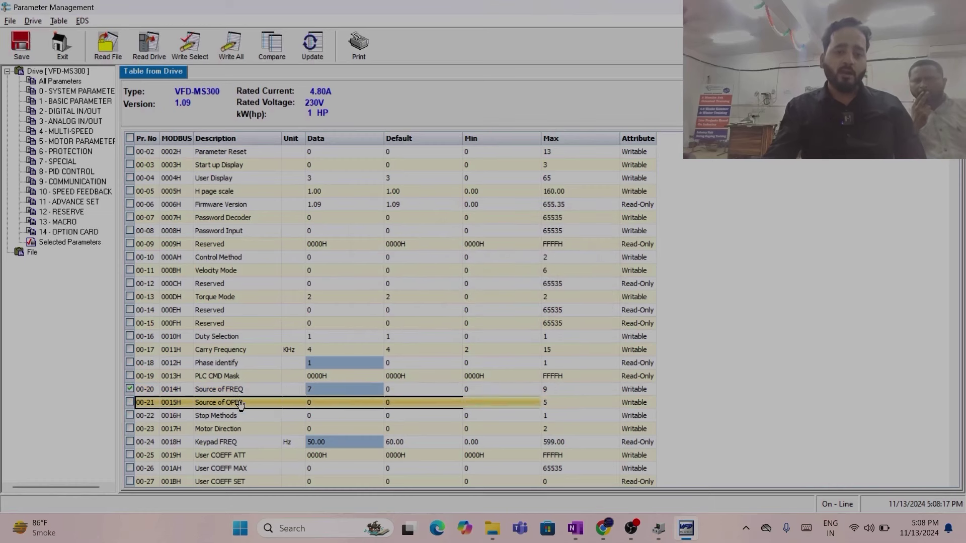
pyautogui.doubleClick(379, 407)
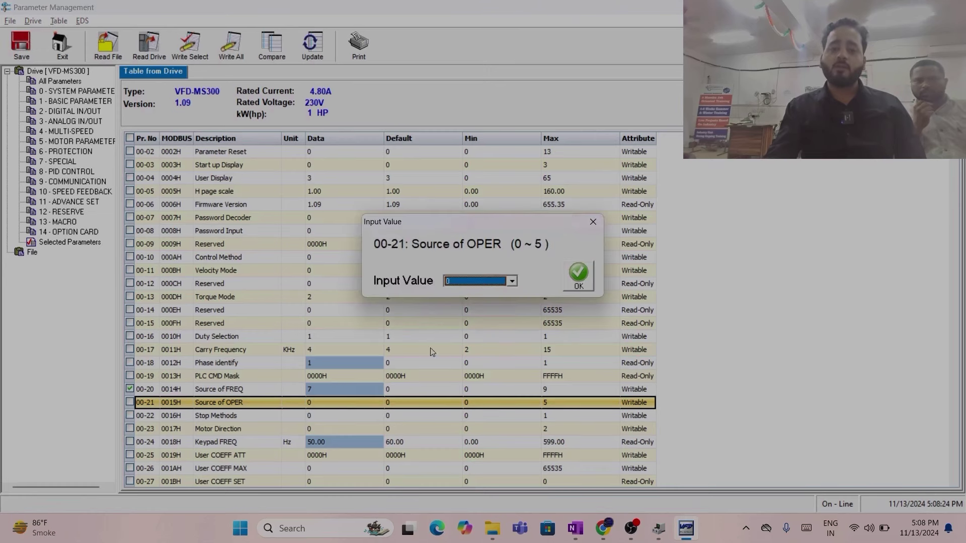
pyautogui.click(512, 281)
pyautogui.click(512, 281)
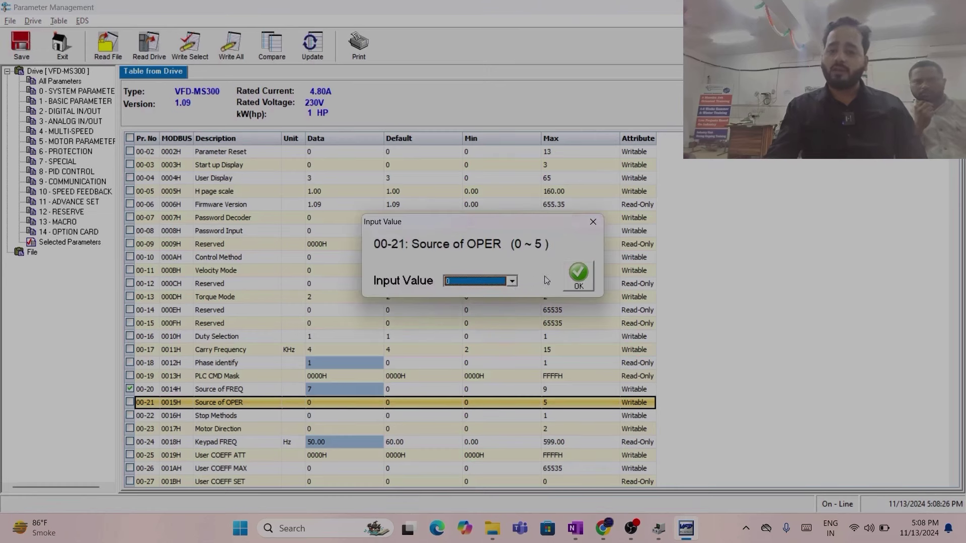
pyautogui.click(577, 277)
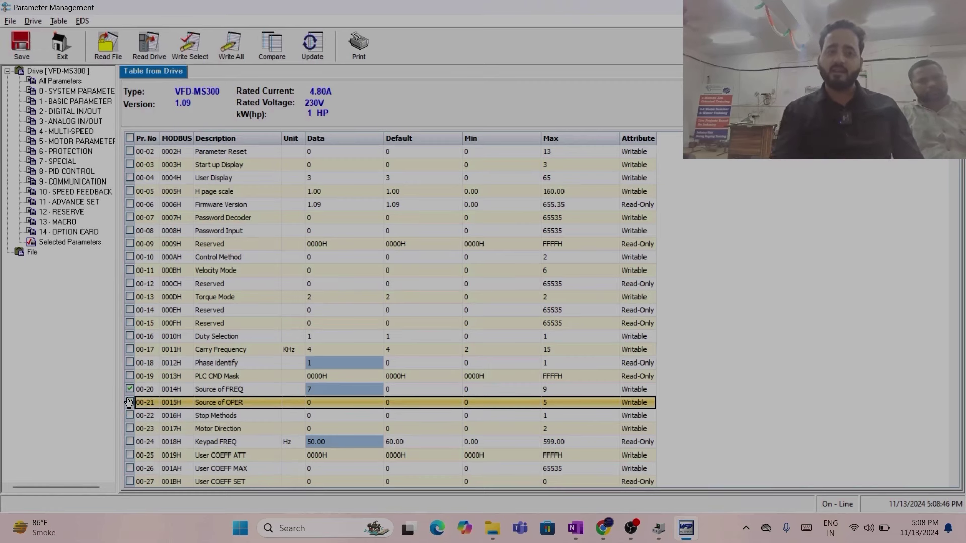
pyautogui.click(197, 51)
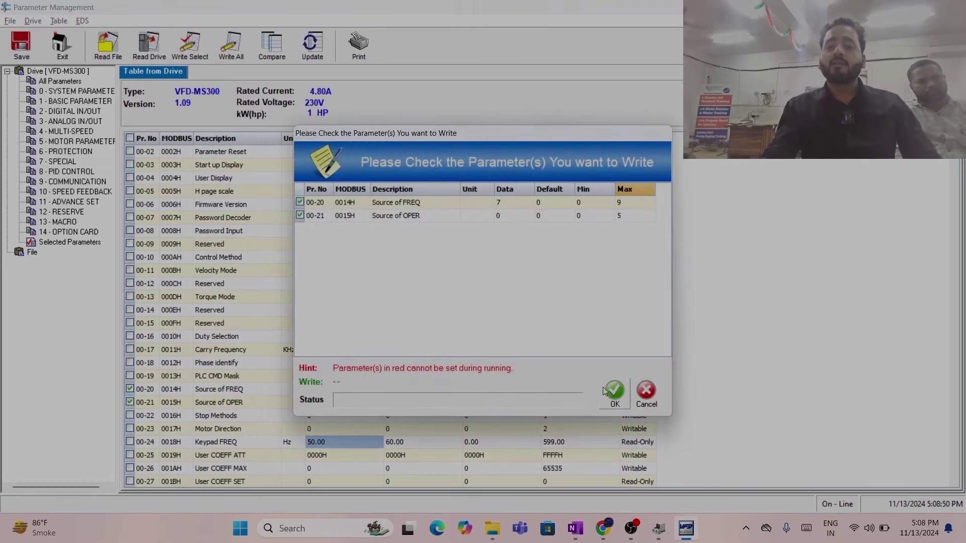
pyautogui.click(614, 394)
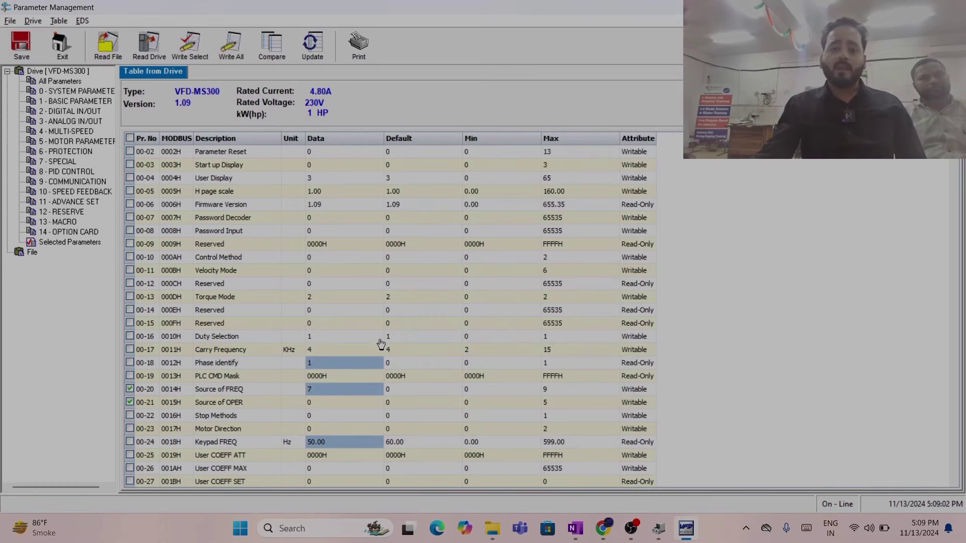
# Step: Look through the full parameter table from group 0 System Parameter to the end of group 14 Option Card, with All Parameters selected
pyautogui.hotkey('ctrl', 'End')
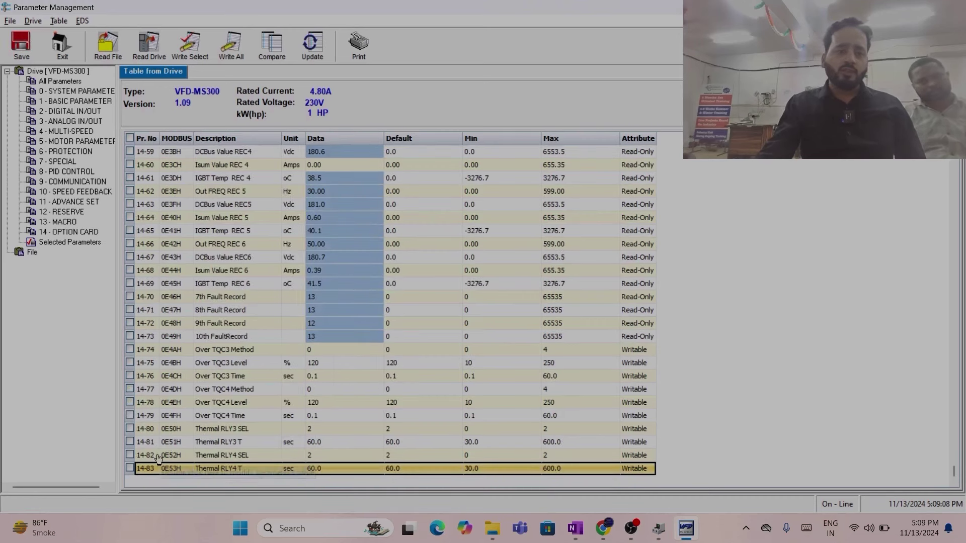
pyautogui.scroll(19, 279, 395)
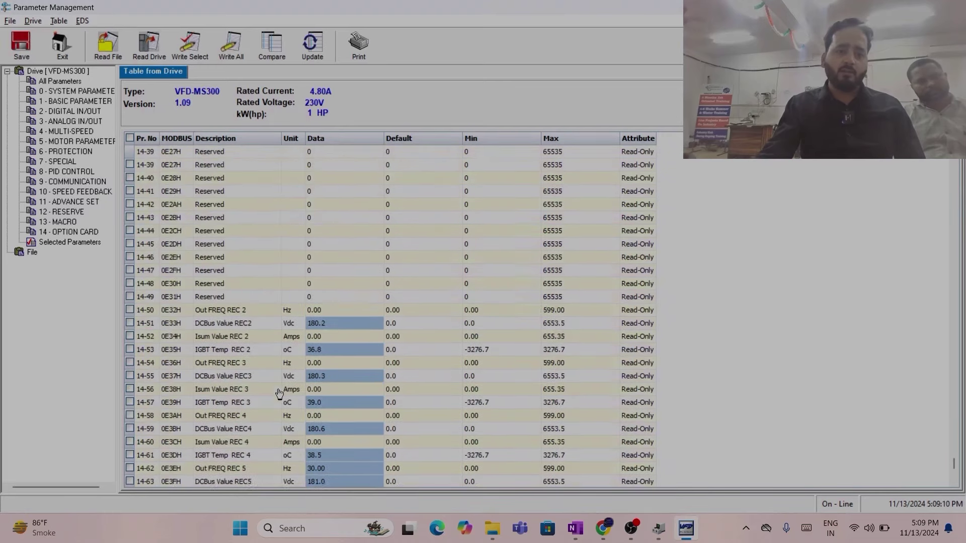
pyautogui.scroll(1, 964, 302)
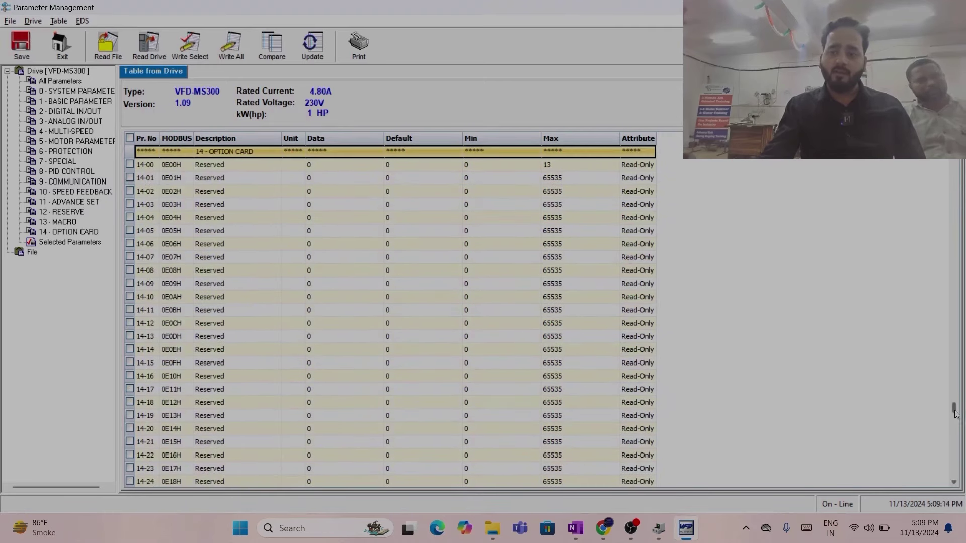
pyautogui.moveTo(954, 443); pyautogui.dragTo(954, 146)
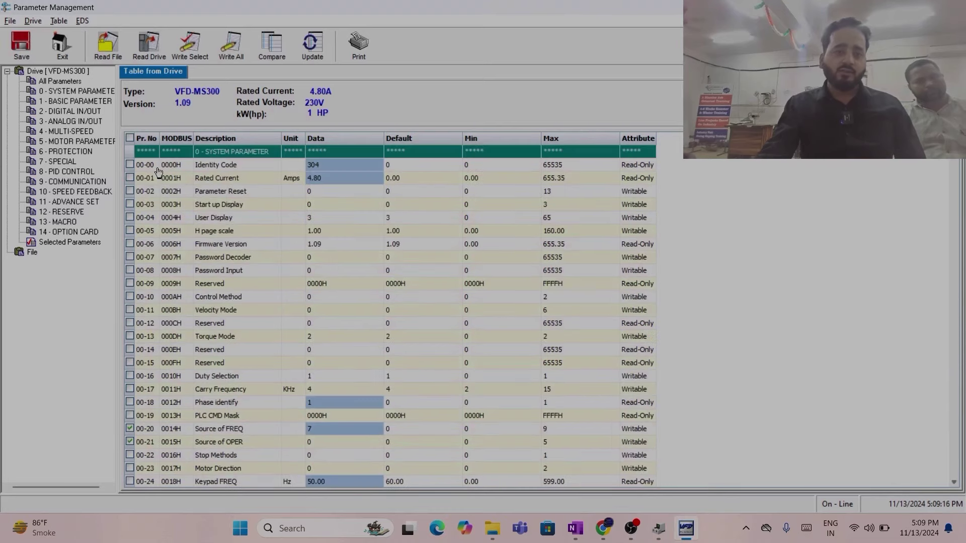
pyautogui.scroll(-10, 962, 334)
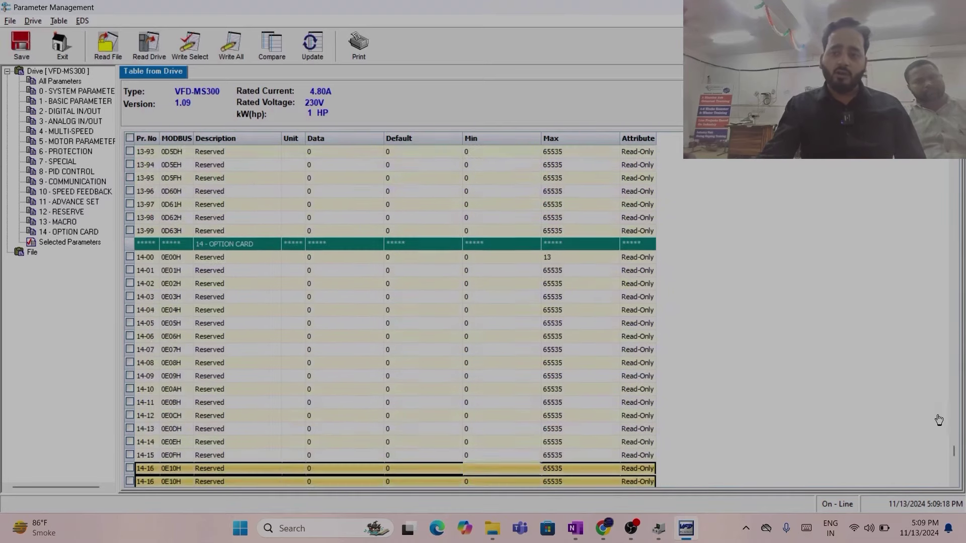
pyautogui.scroll(-4, 946, 443)
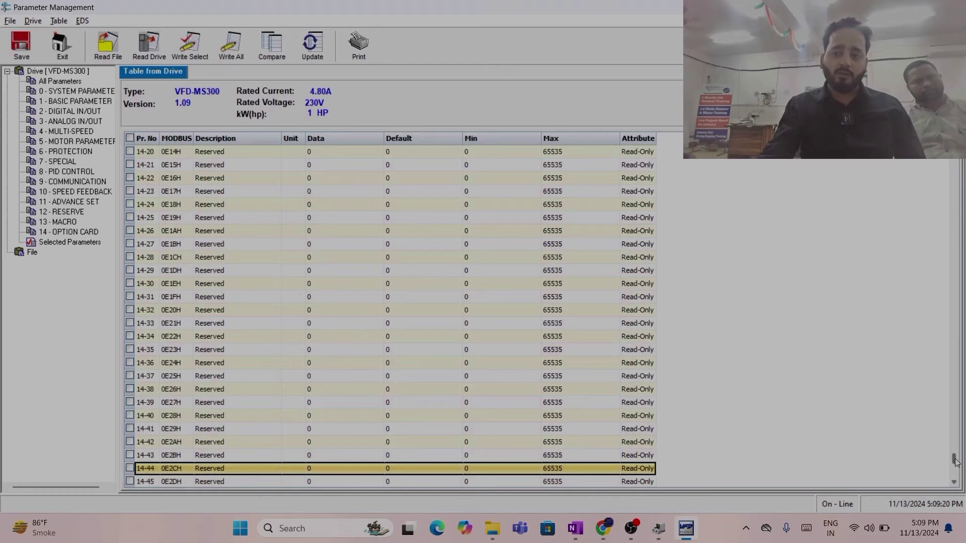
pyautogui.moveTo(956, 462); pyautogui.dragTo(956, 475)
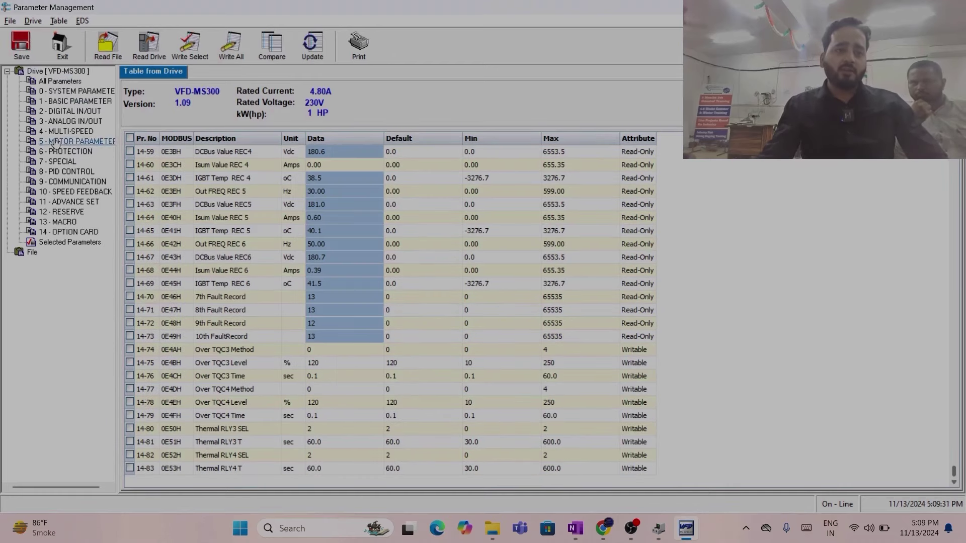
pyautogui.click(62, 84)
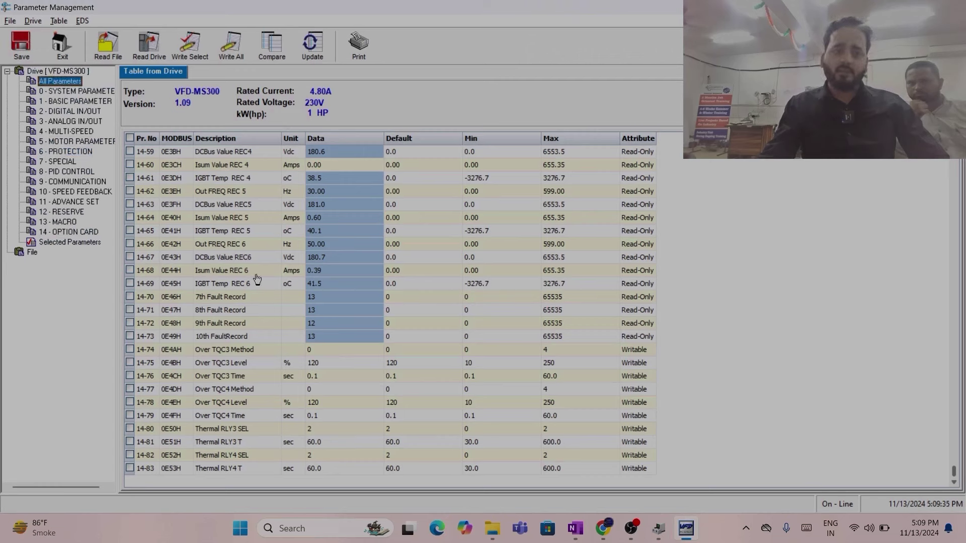
# Step: Examine the parameter groups for digital and analog in/out, basic, system, multi-speed, protection and PID control
pyautogui.click(55, 112)
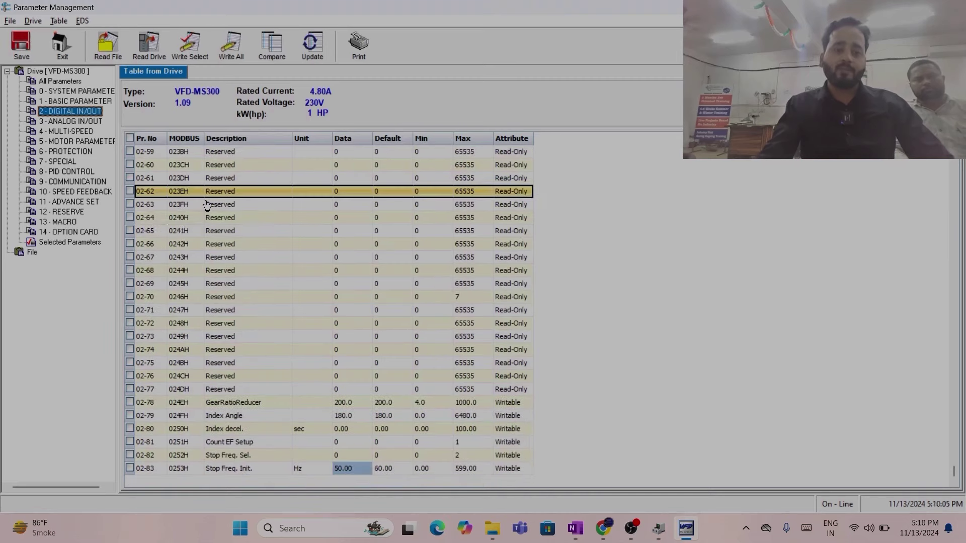
pyautogui.click(89, 101)
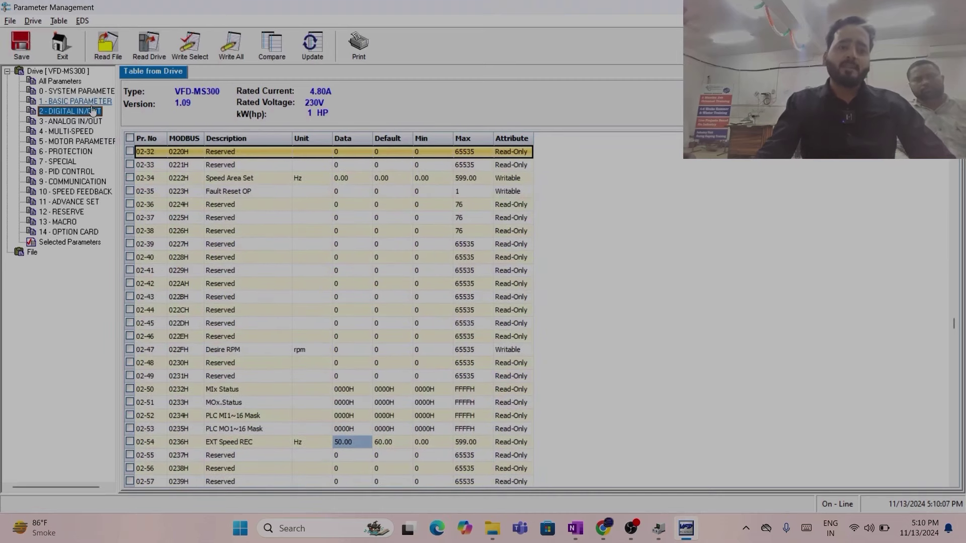
pyautogui.click(87, 92)
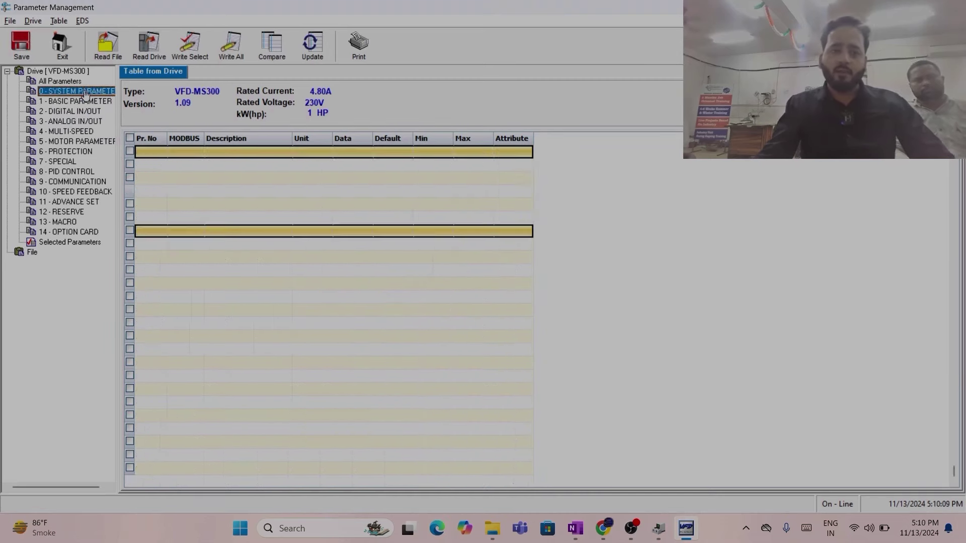
pyautogui.click(83, 121)
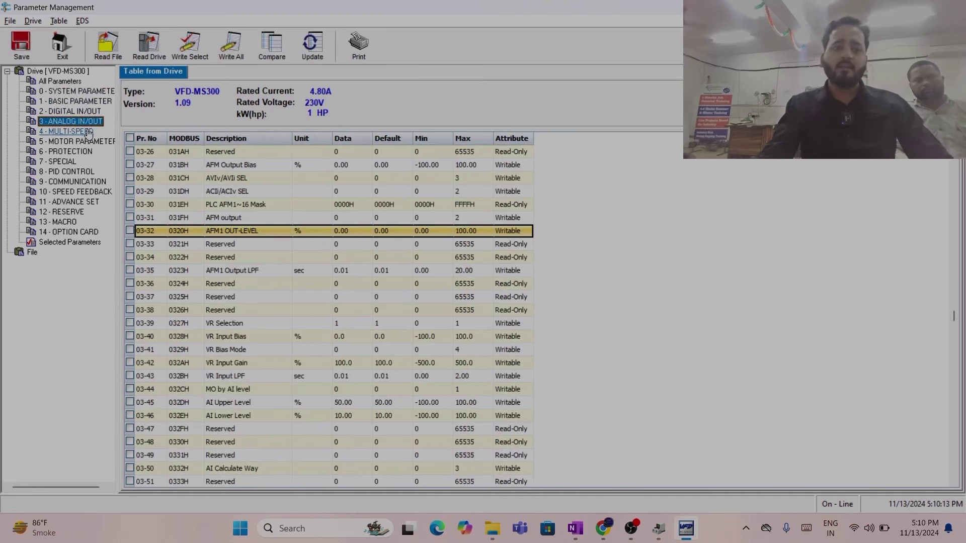
pyautogui.click(89, 132)
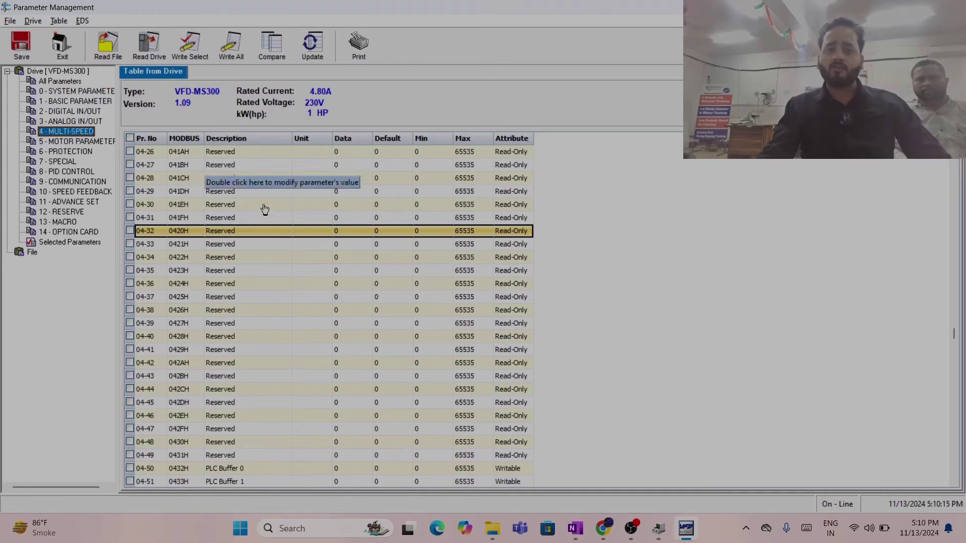
pyautogui.scroll(-7, 272, 282)
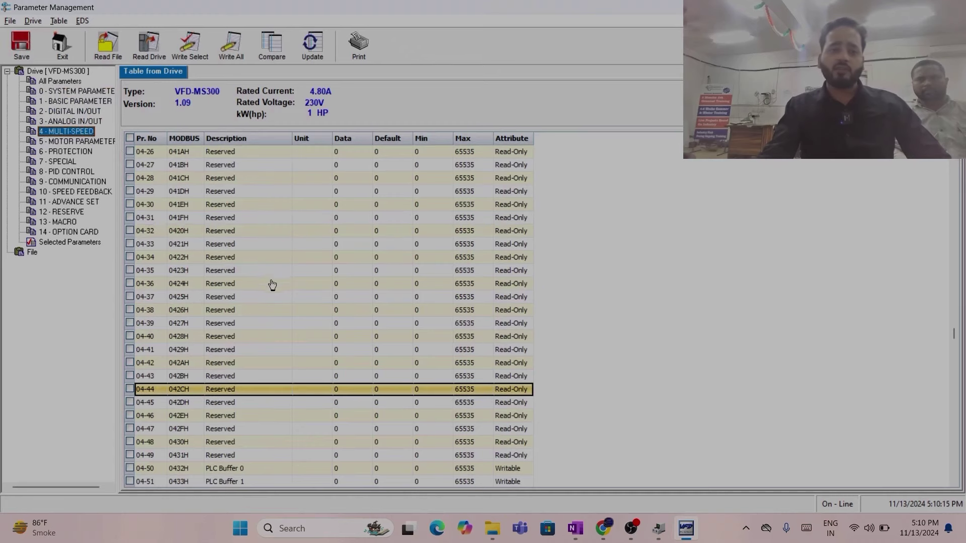
pyautogui.click(79, 154)
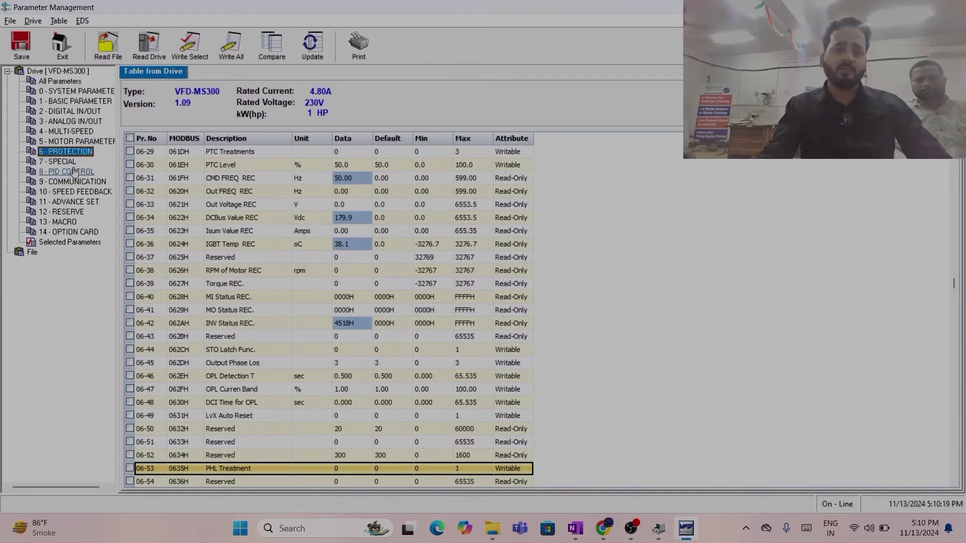
pyautogui.click(76, 172)
# Step: Set parameter 09-00 VFD Comm Address to 1 in the Communication group and close the Parameter Management window
pyautogui.click(74, 183)
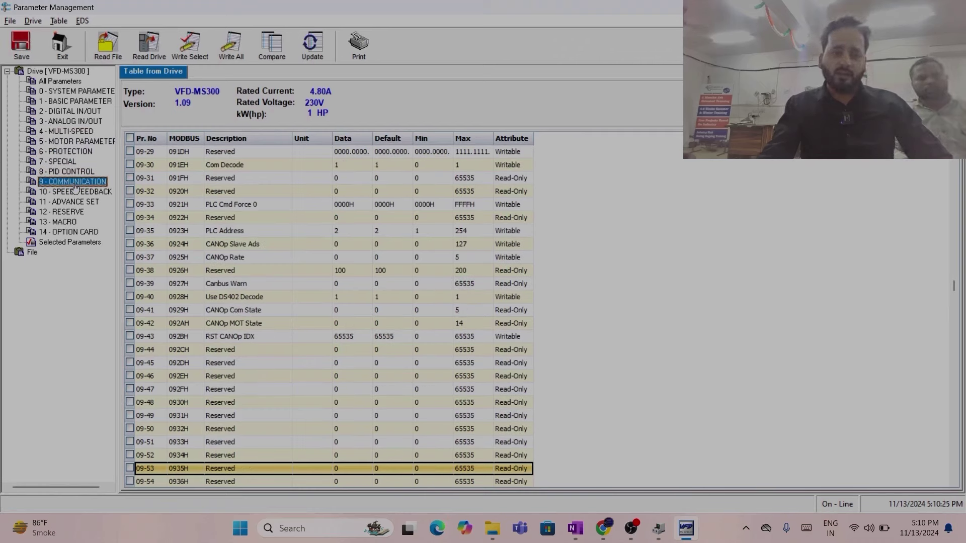
pyautogui.scroll(15, 192, 211)
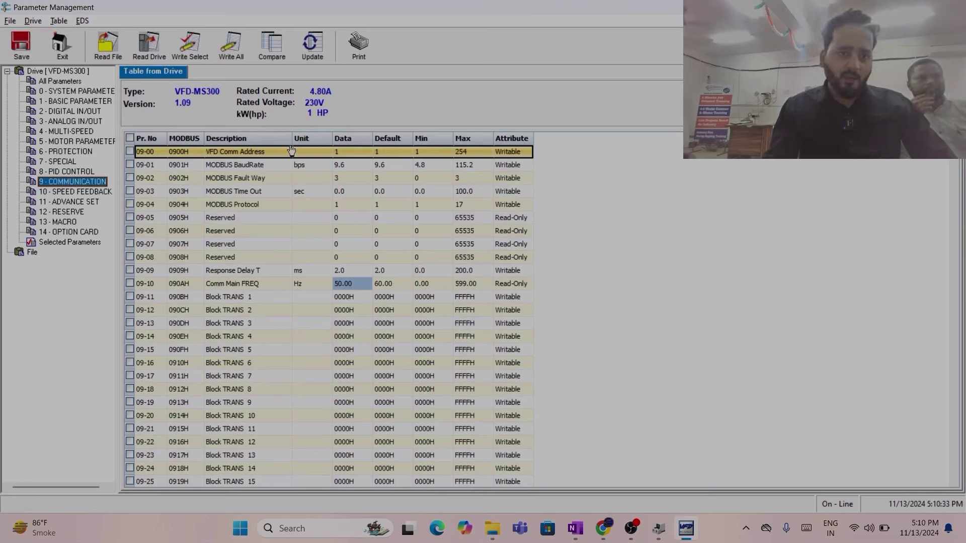
pyautogui.click(360, 155)
pyautogui.doubleClick(362, 156)
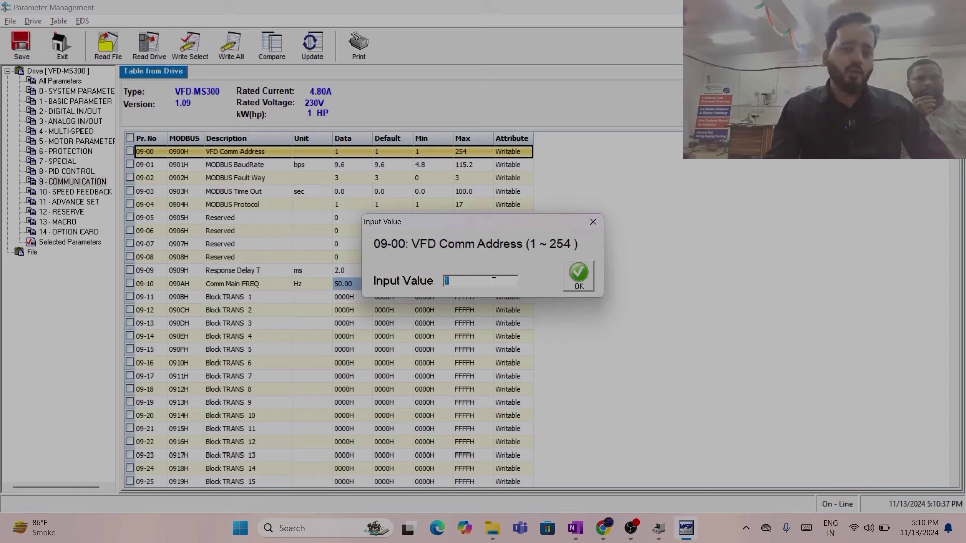
pyautogui.press('Return')
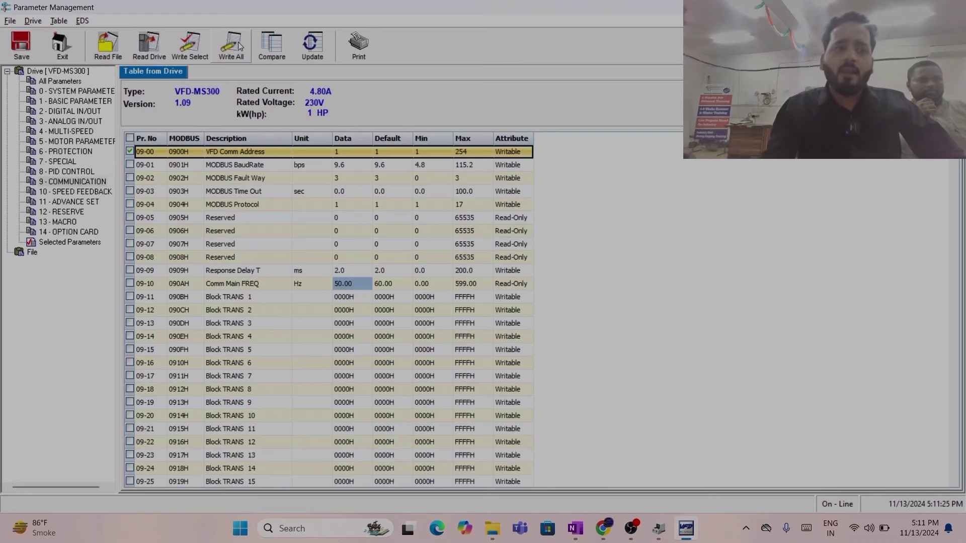
pyautogui.click(72, 46)
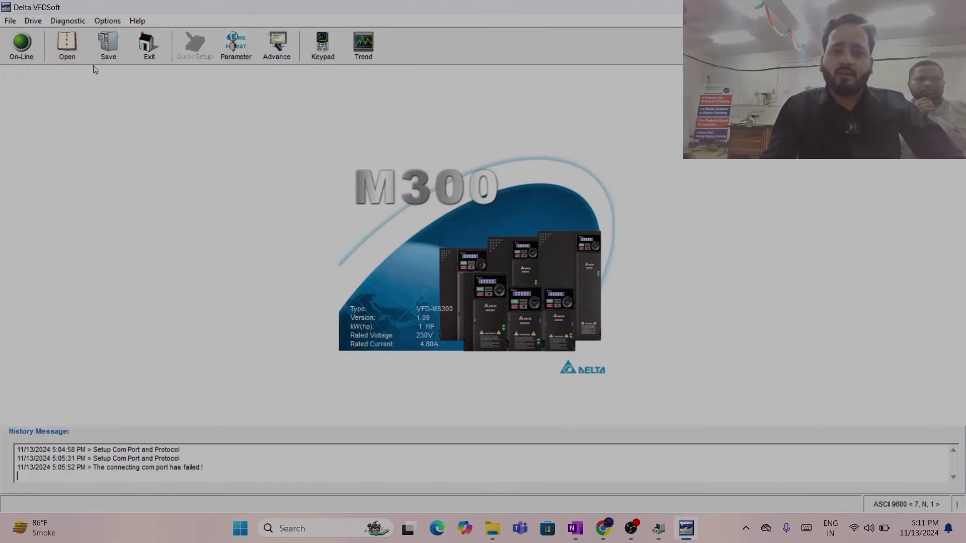
# Step: Open the Trend monitor and start recording the drive's frequency command, output frequency, output current and DC-bus voltage
pyautogui.click(365, 46)
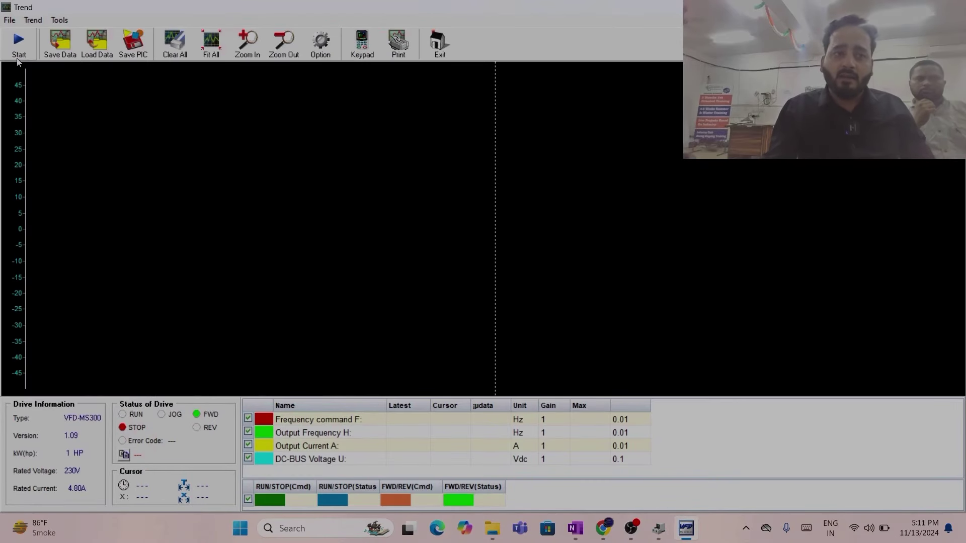
pyautogui.click(439, 52)
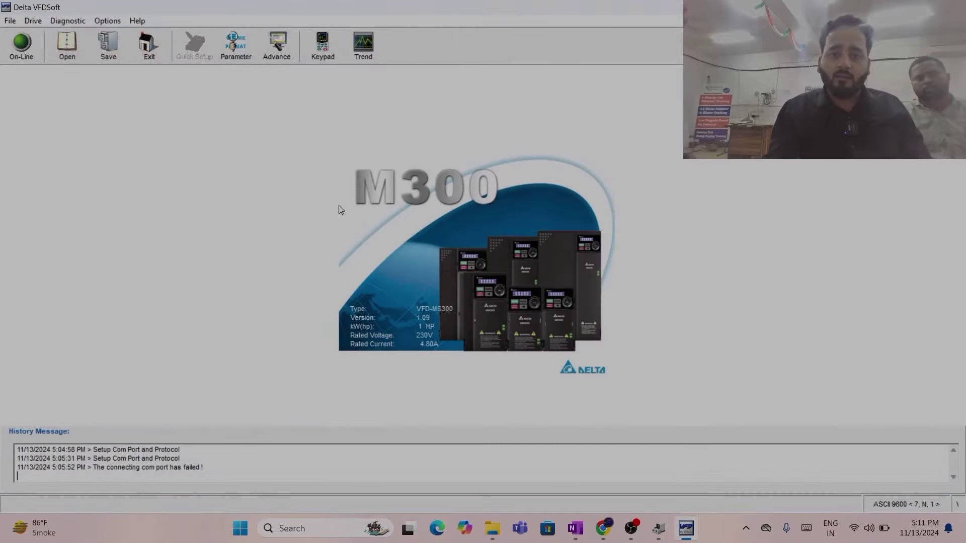
pyautogui.click(363, 46)
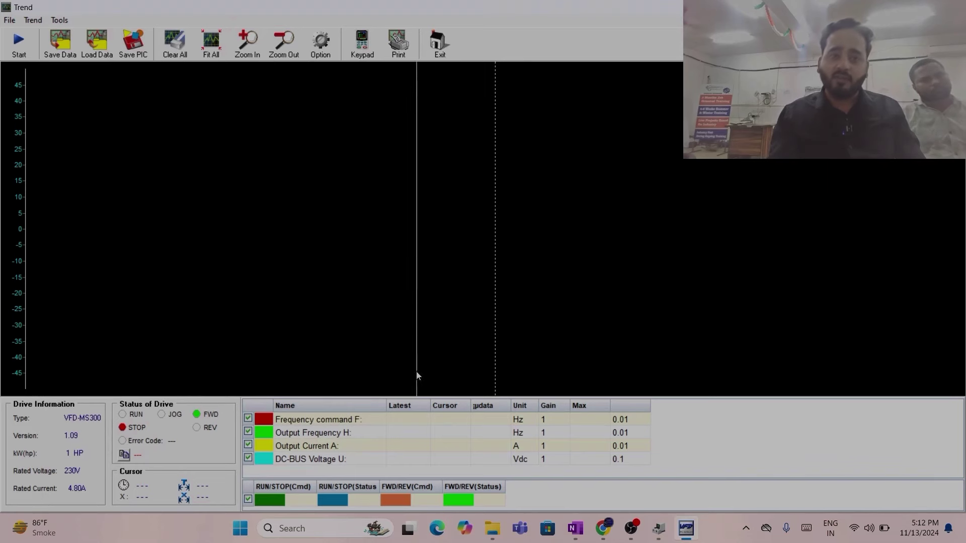
pyautogui.click(19, 44)
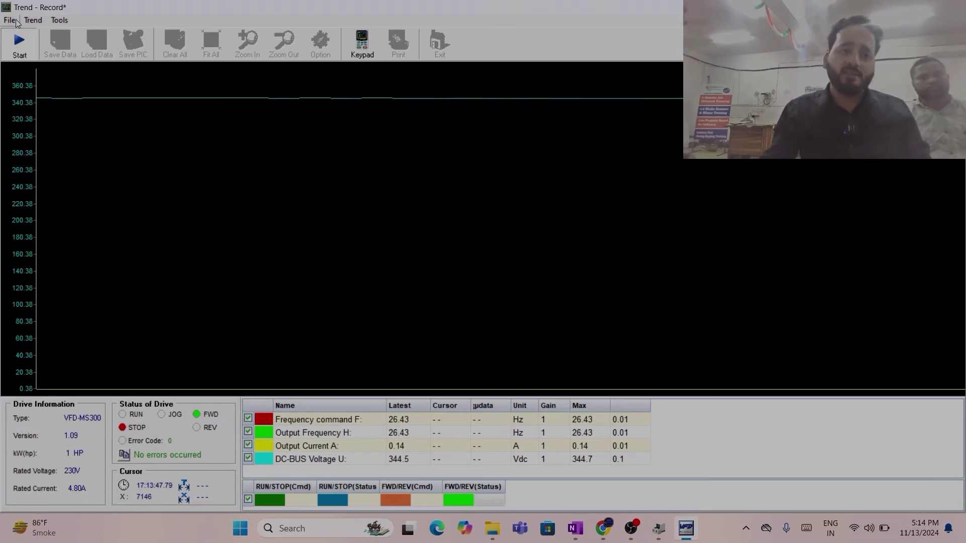
# Step: Open the virtual keypad during the trend recording and move it next to the graph's vertical scale
pyautogui.click(362, 42)
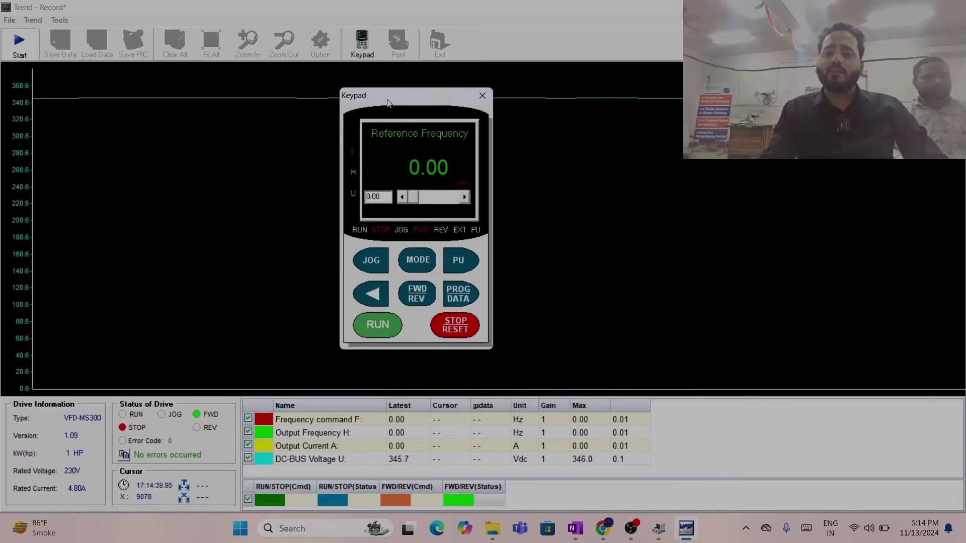
pyautogui.moveTo(388, 103); pyautogui.dragTo(336, 131)
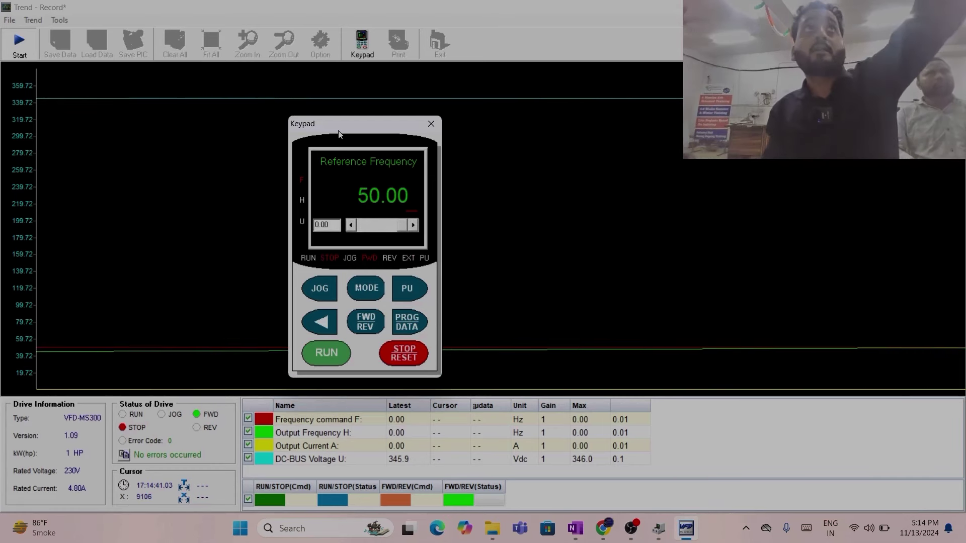
pyautogui.moveTo(340, 132); pyautogui.dragTo(103, 65)
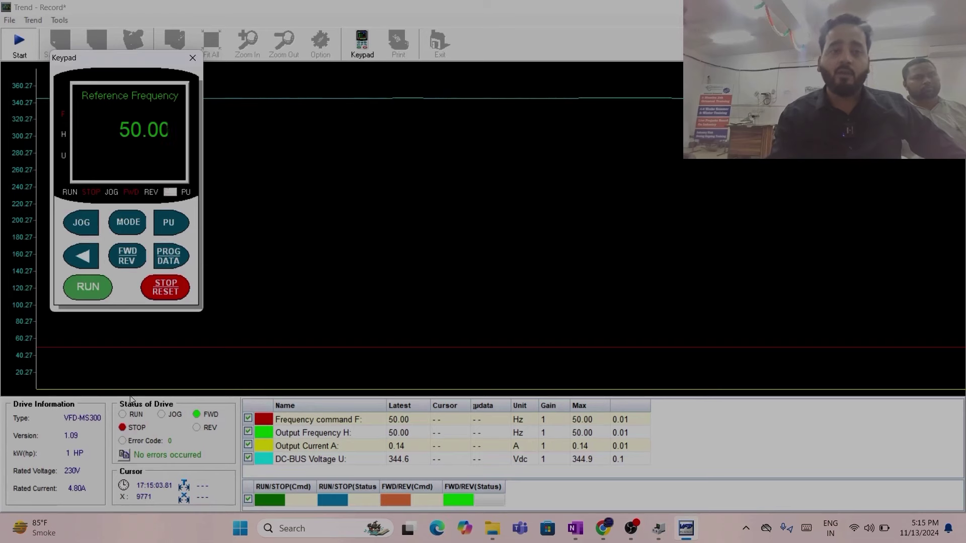
# Step: Stop the trend recording and close the virtual keypad and Trend windows
pyautogui.click(193, 58)
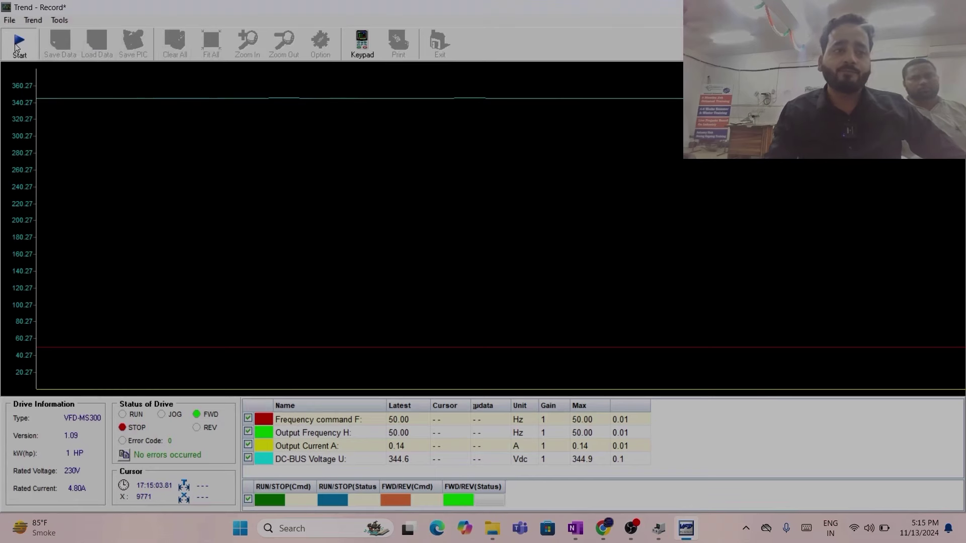
pyautogui.click(29, 58)
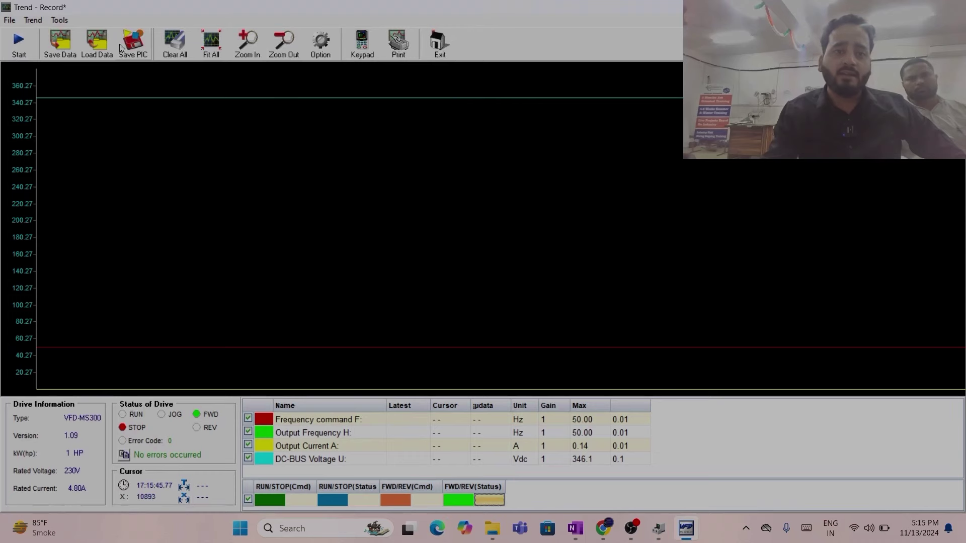
pyautogui.click(440, 45)
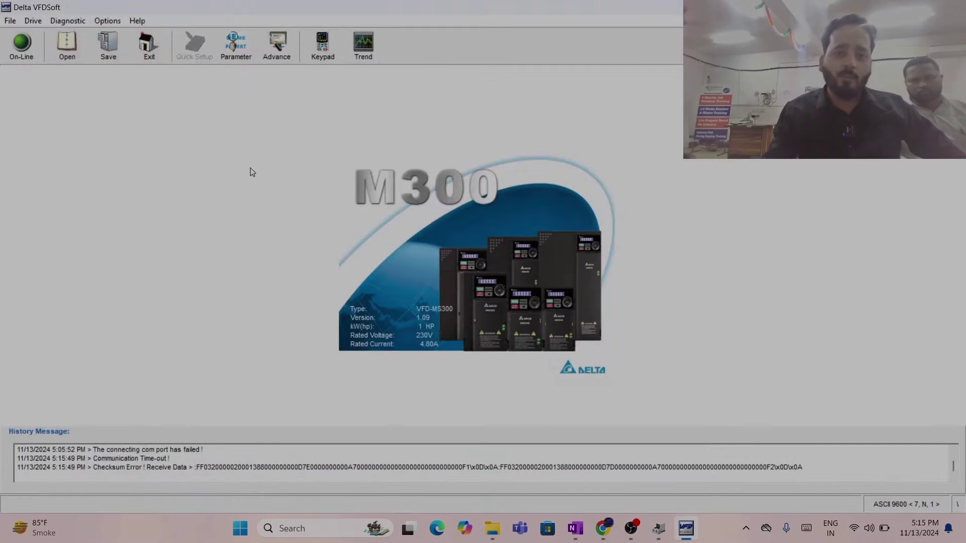